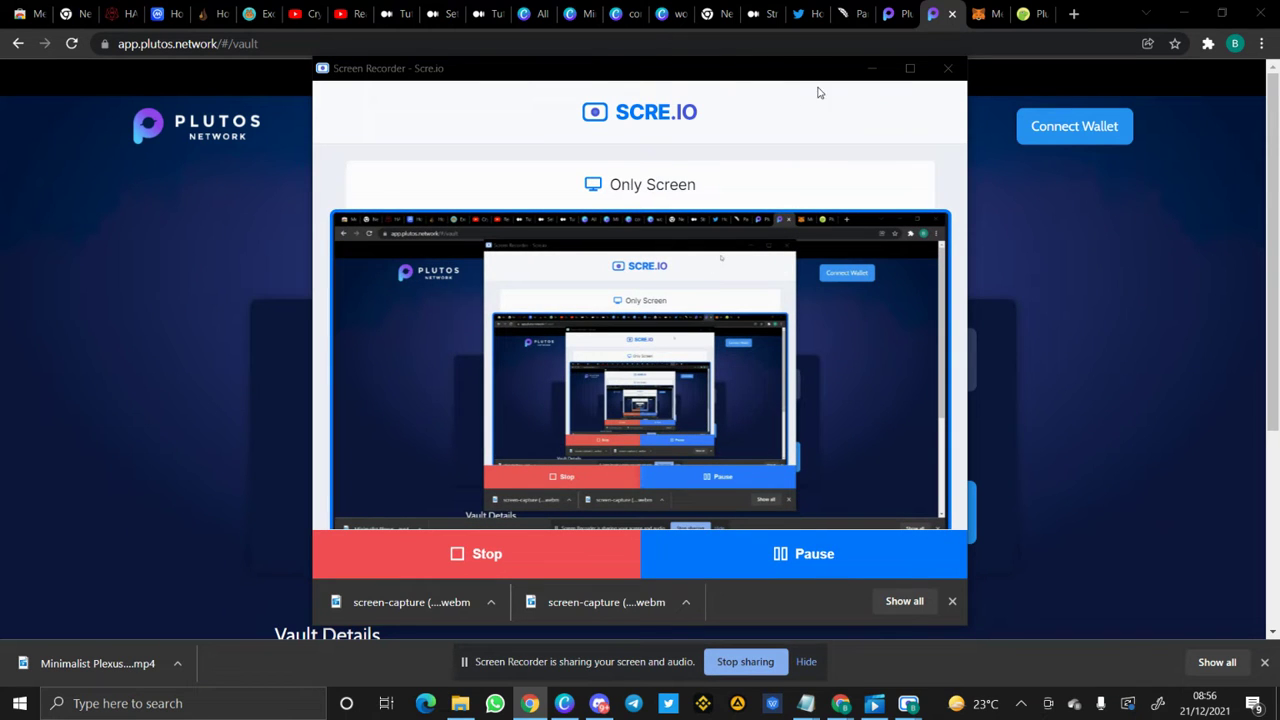
Switch from the vault's Mint page to the v6staking.plutos.network Zilliqa staking tab
{"action": "left_click", "coordinate": [868, 69]}
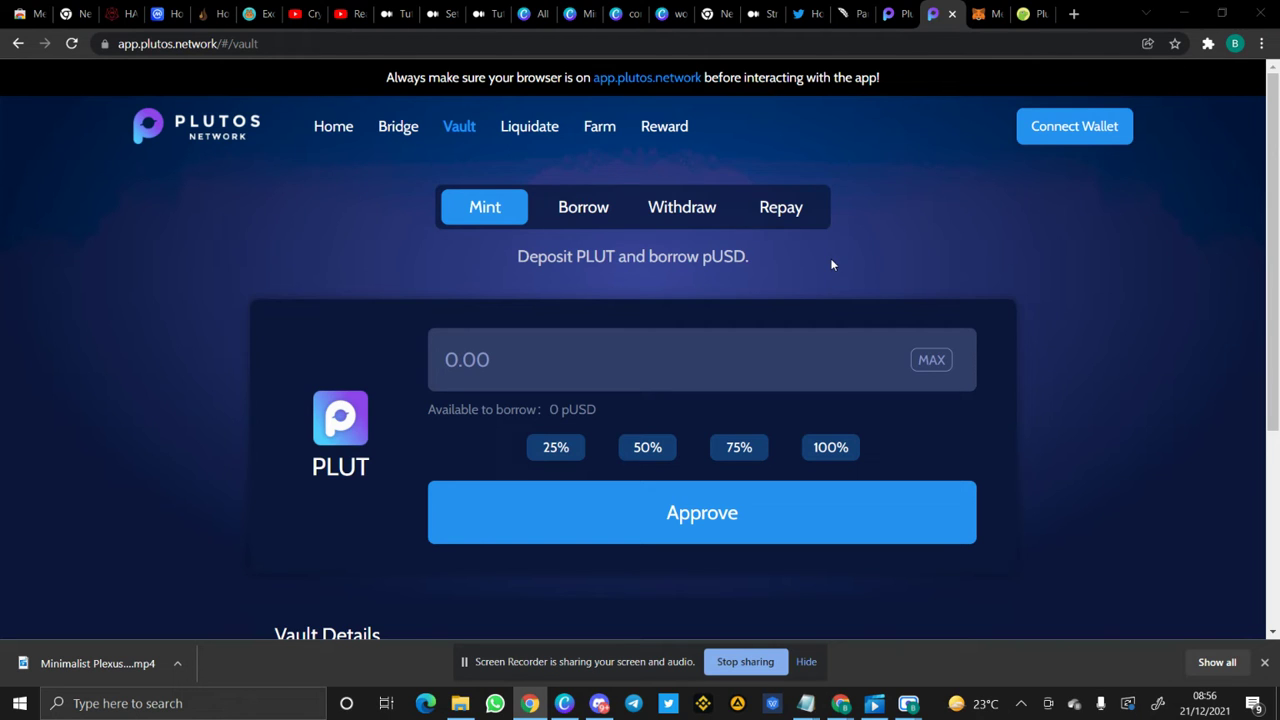
{"action": "left_click", "coordinate": [899, 16]}
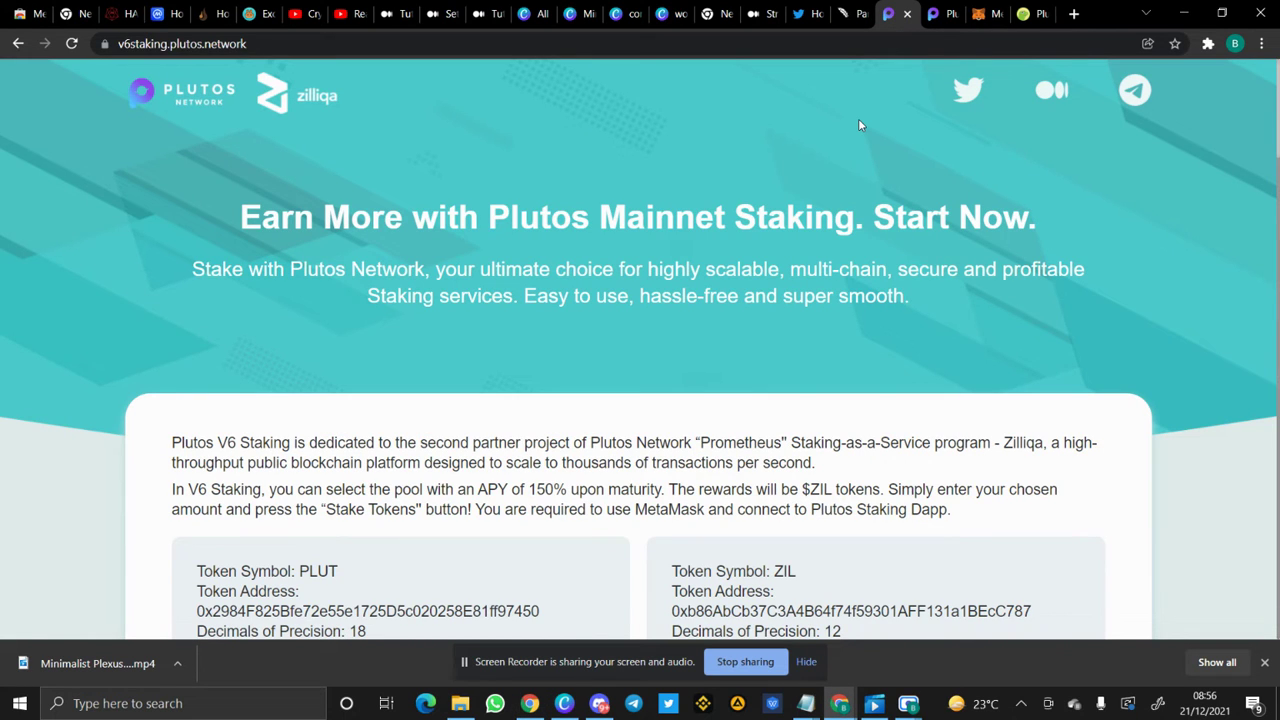
Show the MetaMask wallet's asset balances: 0.0039 BNB and 49.499 PLUT
{"action": "left_click", "coordinate": [980, 18]}
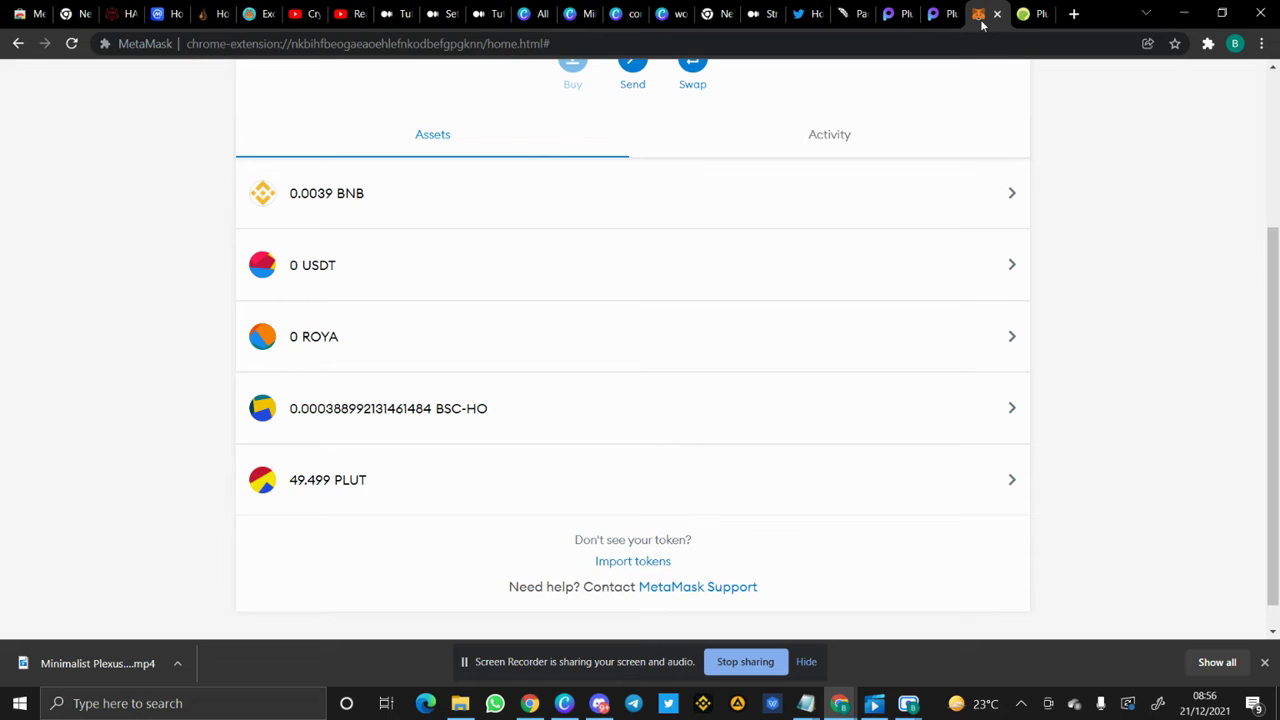
{"action": "scroll", "coordinate": [960, 227], "scroll_direction": "up", "scroll_amount": 1}
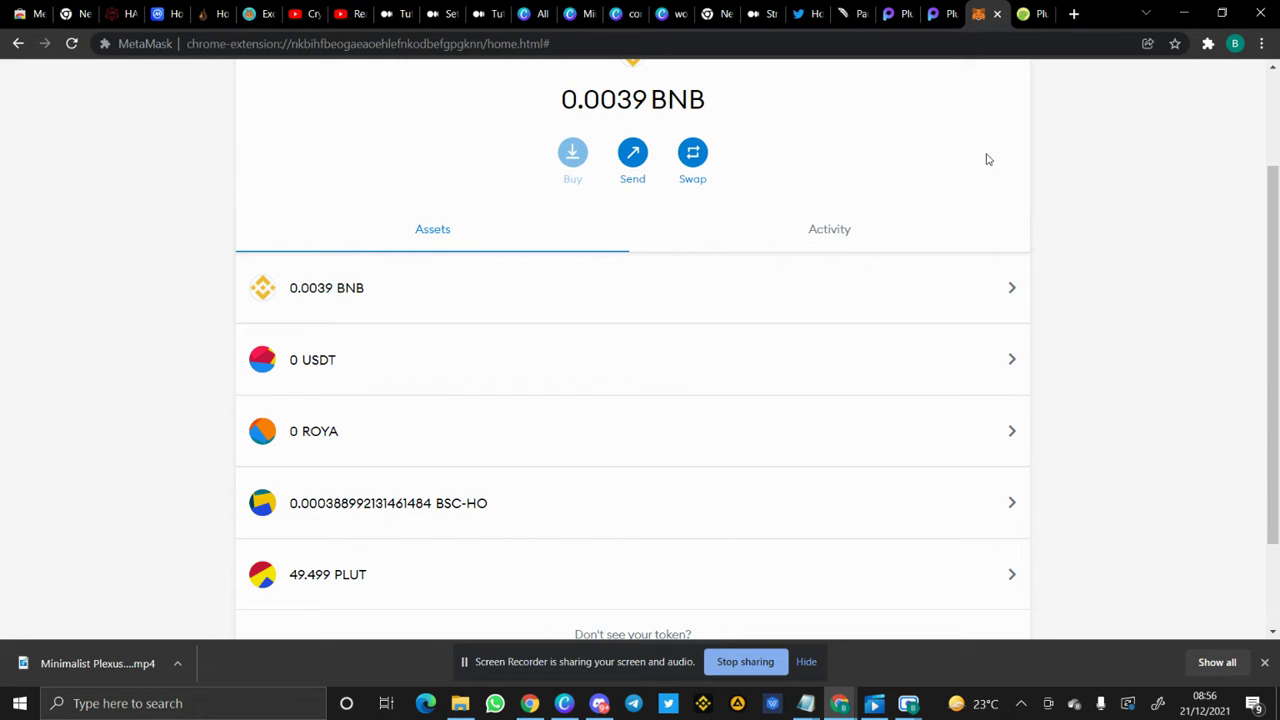
{"action": "scroll", "coordinate": [987, 159], "scroll_direction": "up", "scroll_amount": 1}
{"action": "scroll", "coordinate": [987, 159], "scroll_direction": "down", "scroll_amount": 1}
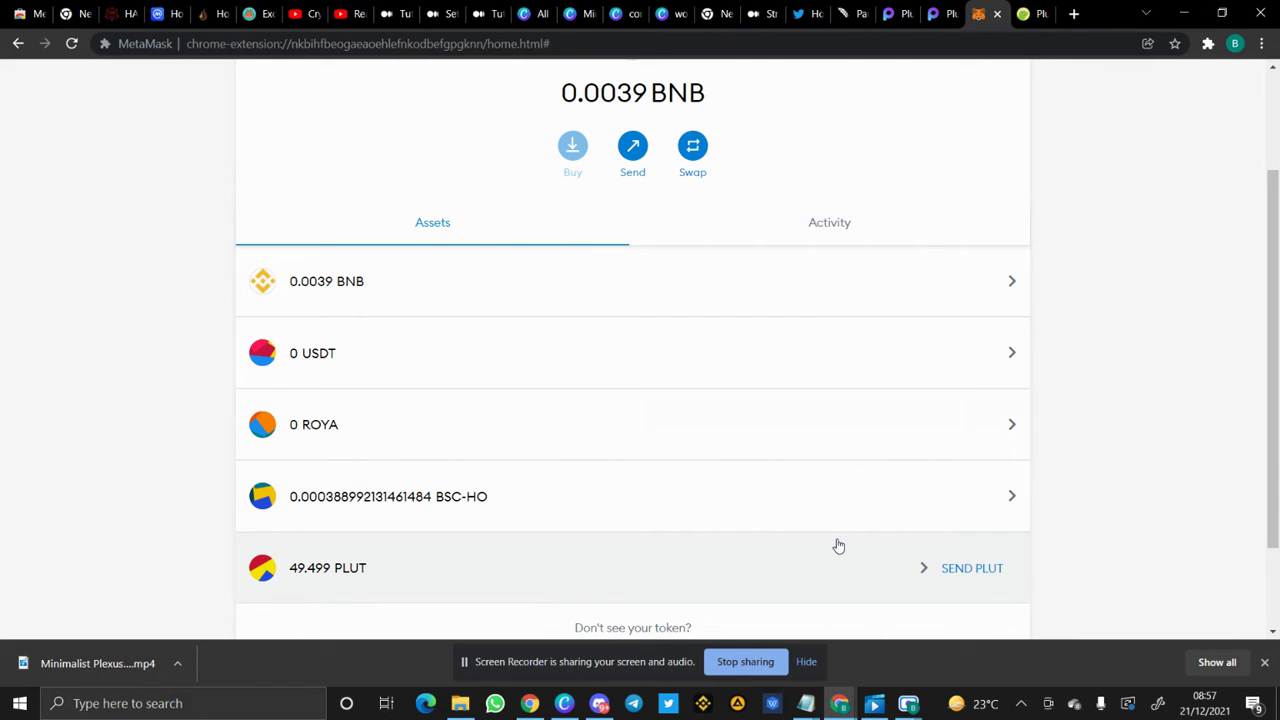
From the homepage, open Staking > V5 Mainnet Staking - Pluto and view the JellyBean and Marshmallow pools
{"action": "left_click", "coordinate": [890, 14]}
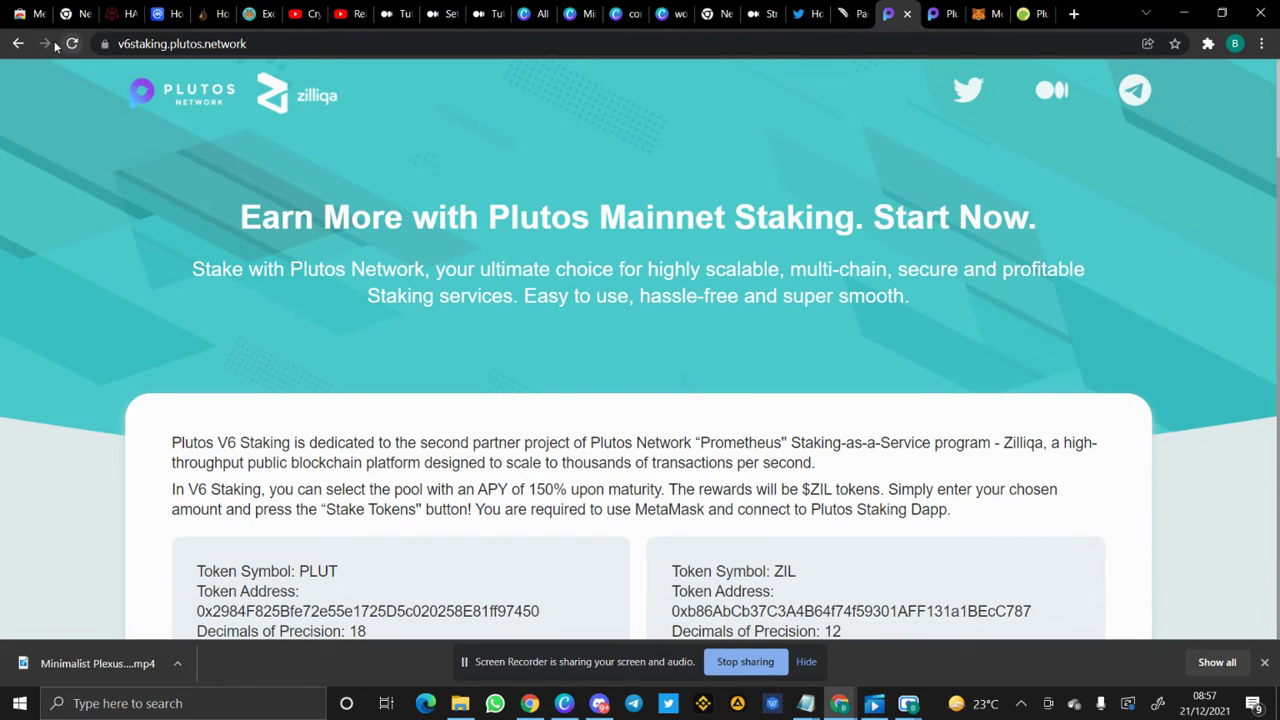
{"action": "left_click", "coordinate": [18, 43]}
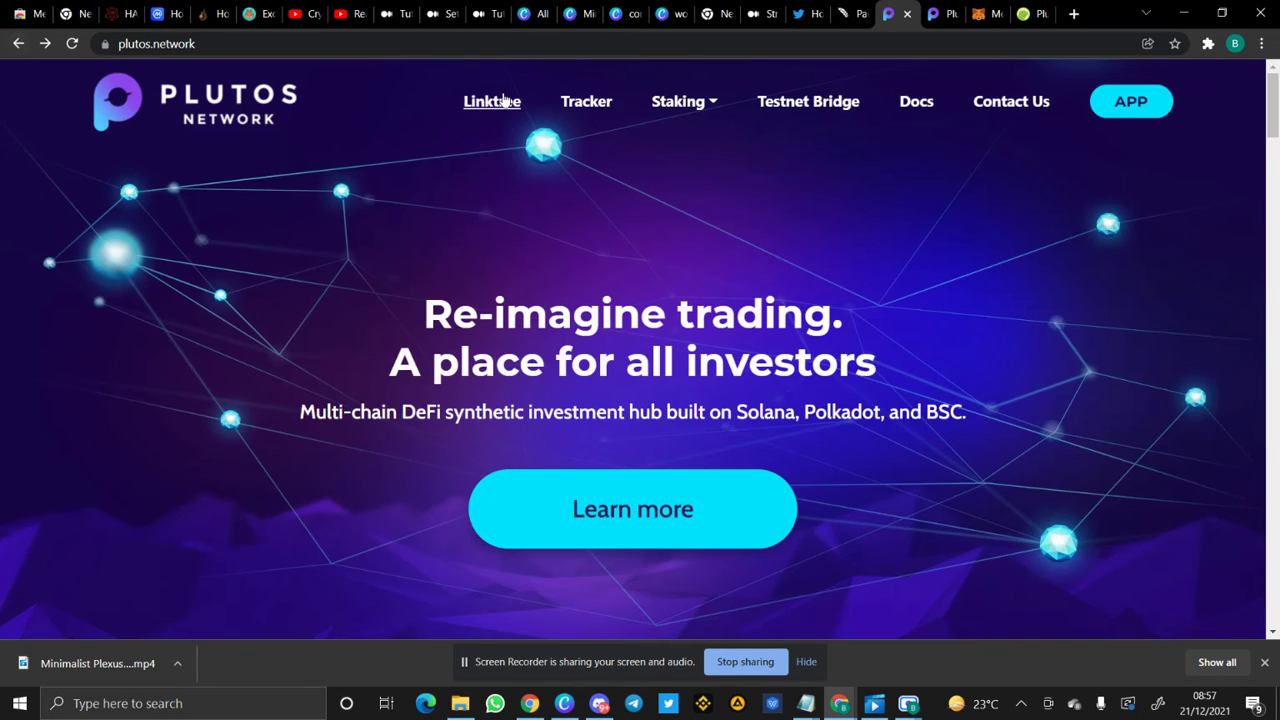
{"action": "left_click", "coordinate": [678, 101]}
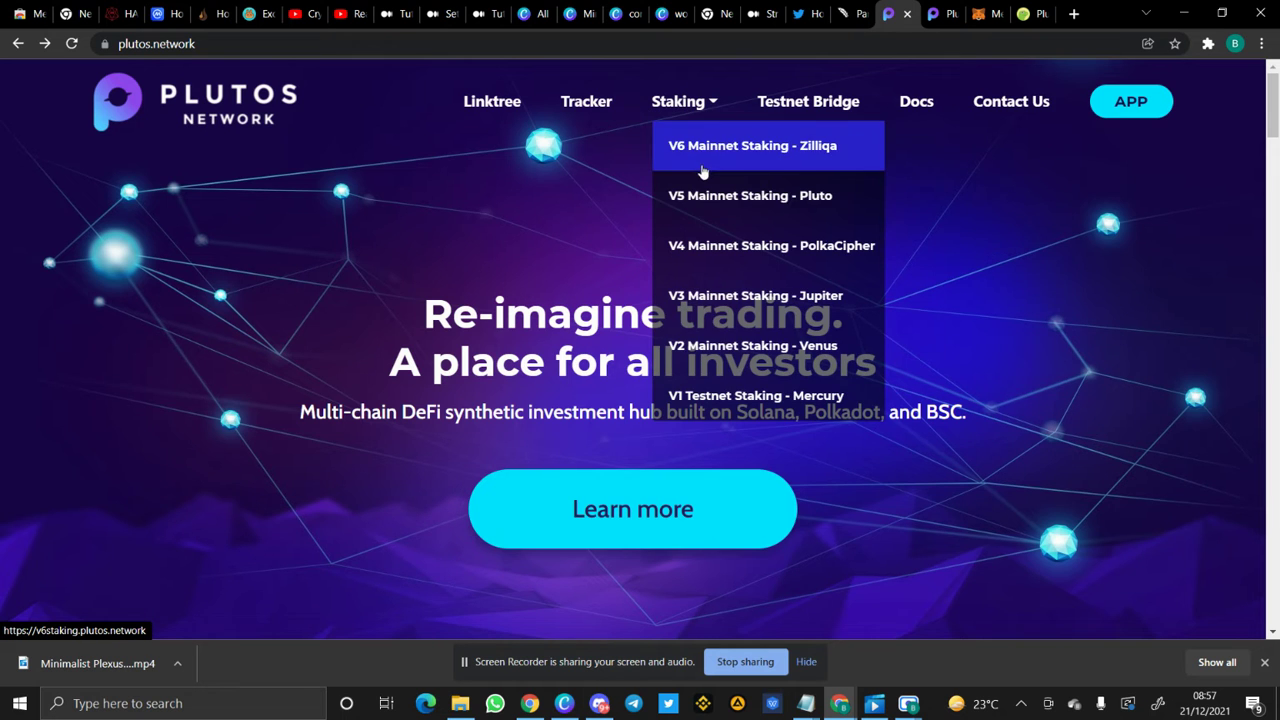
{"action": "left_click", "coordinate": [709, 195]}
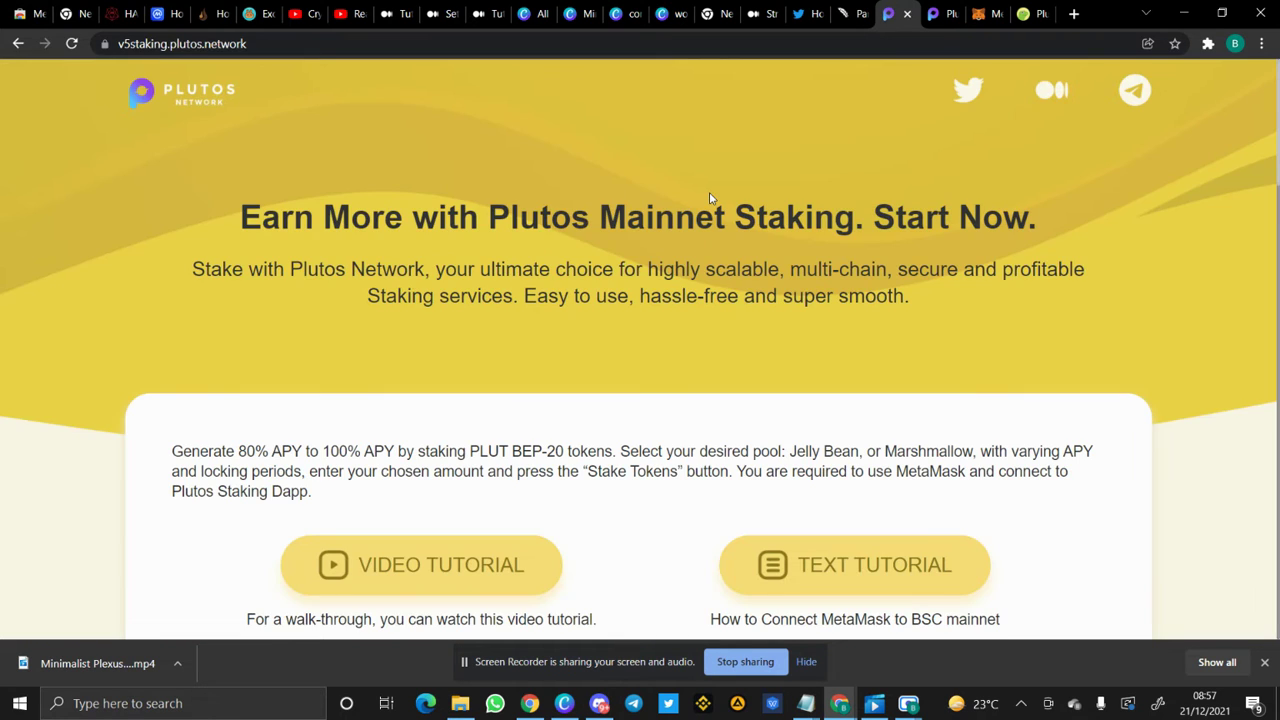
{"action": "scroll", "coordinate": [665, 366], "scroll_direction": "down", "scroll_amount": 5}
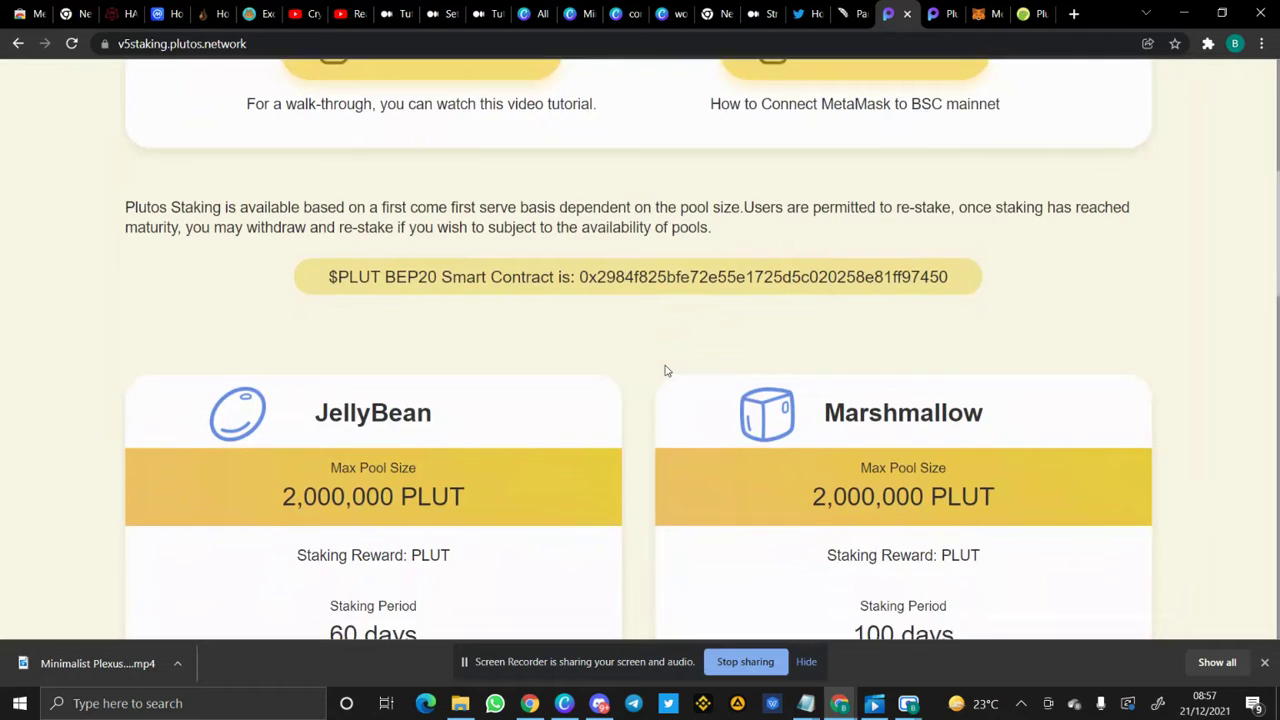
{"action": "scroll", "coordinate": [667, 371], "scroll_direction": "down", "scroll_amount": 1}
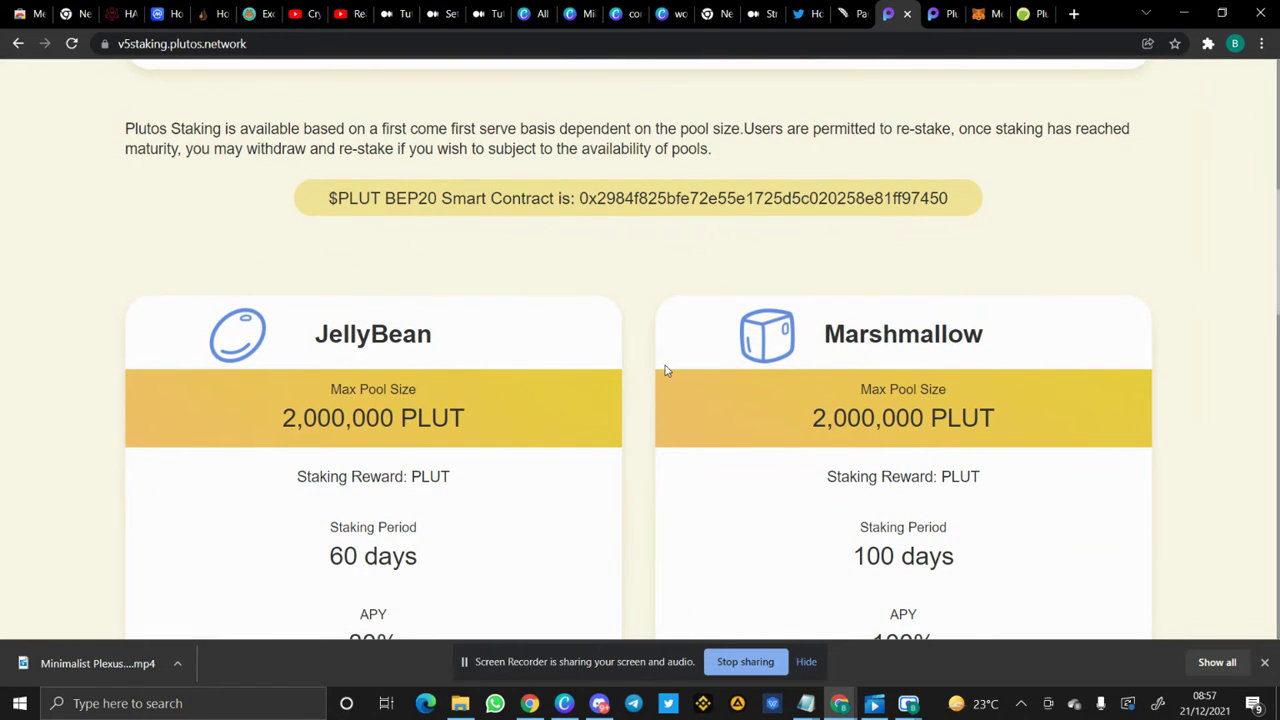
{"action": "scroll", "coordinate": [665, 370], "scroll_direction": "down", "scroll_amount": 2}
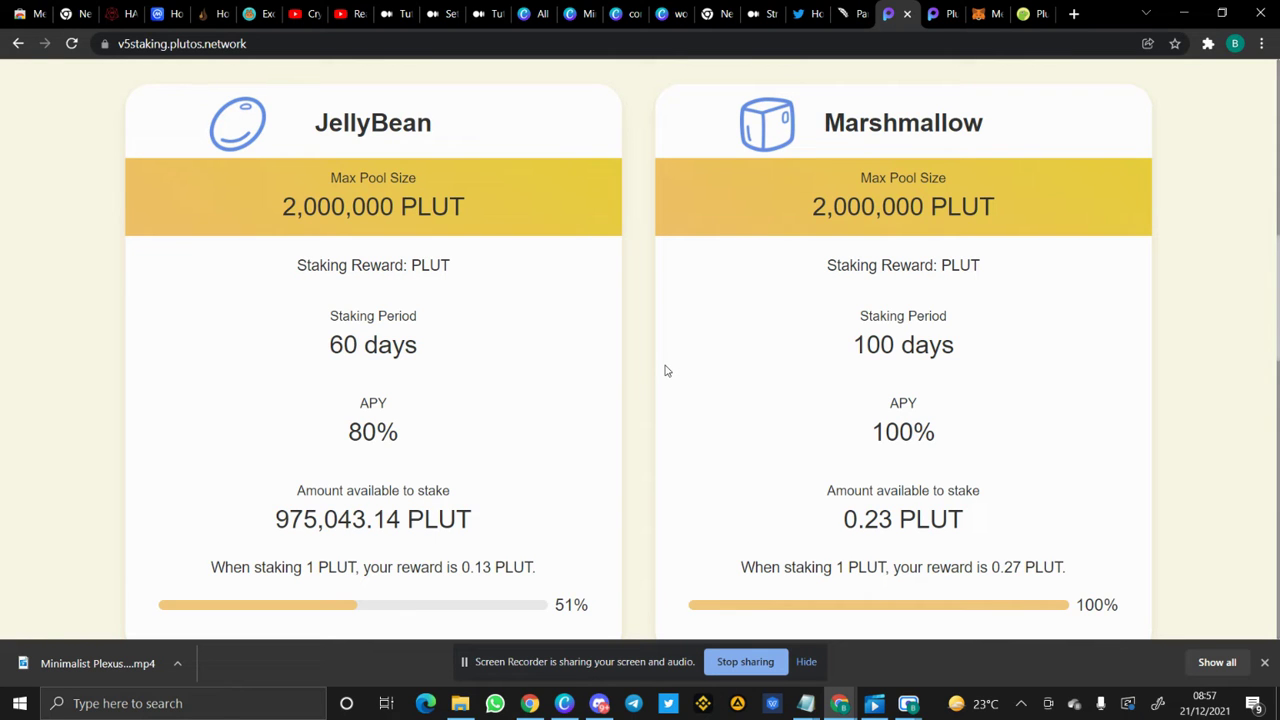
{"action": "scroll", "coordinate": [665, 371], "scroll_direction": "down", "scroll_amount": 1}
{"action": "scroll", "coordinate": [665, 371], "scroll_direction": "up", "scroll_amount": 1}
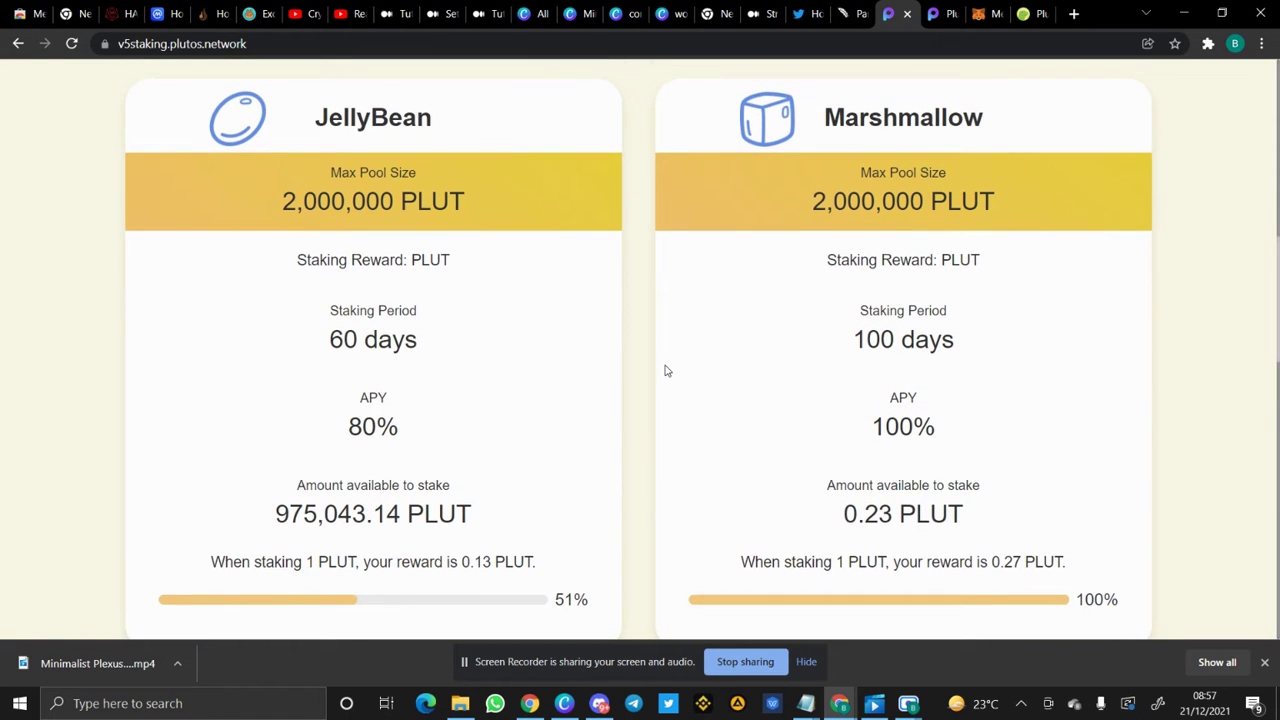
{"action": "scroll", "coordinate": [665, 371], "scroll_direction": "down", "scroll_amount": 8}
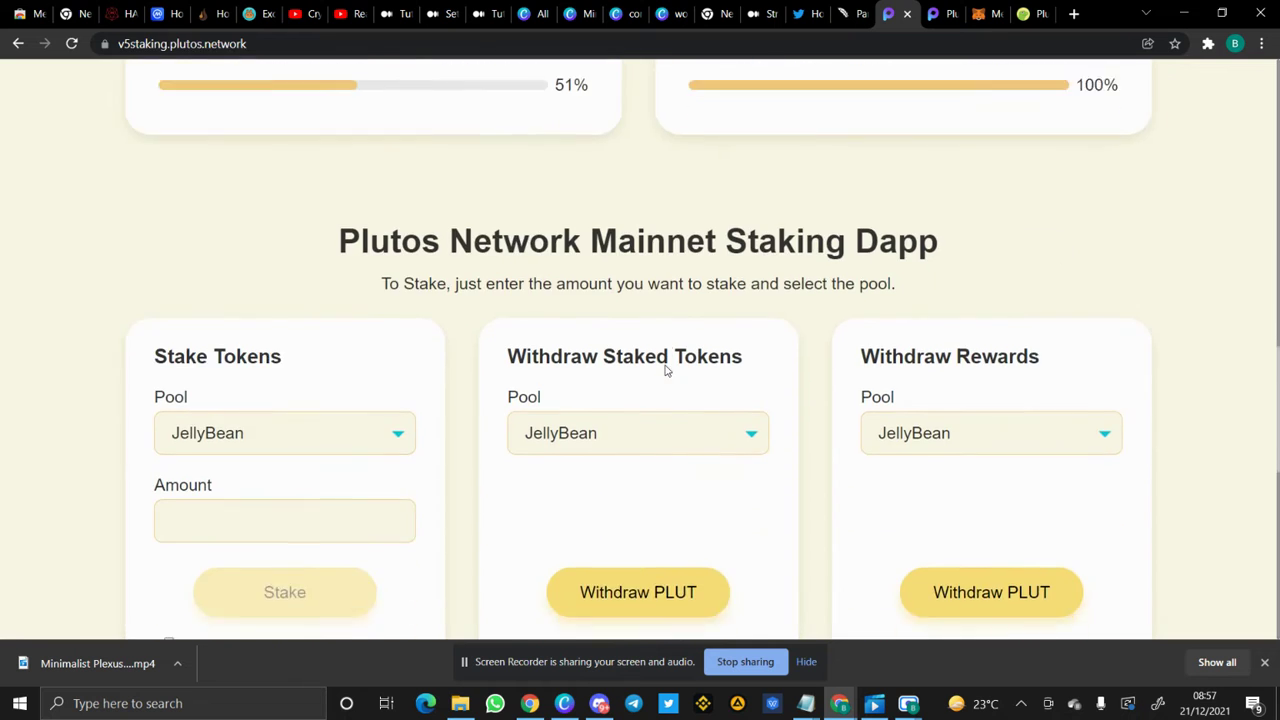
{"action": "scroll", "coordinate": [666, 371], "scroll_direction": "down", "scroll_amount": 2}
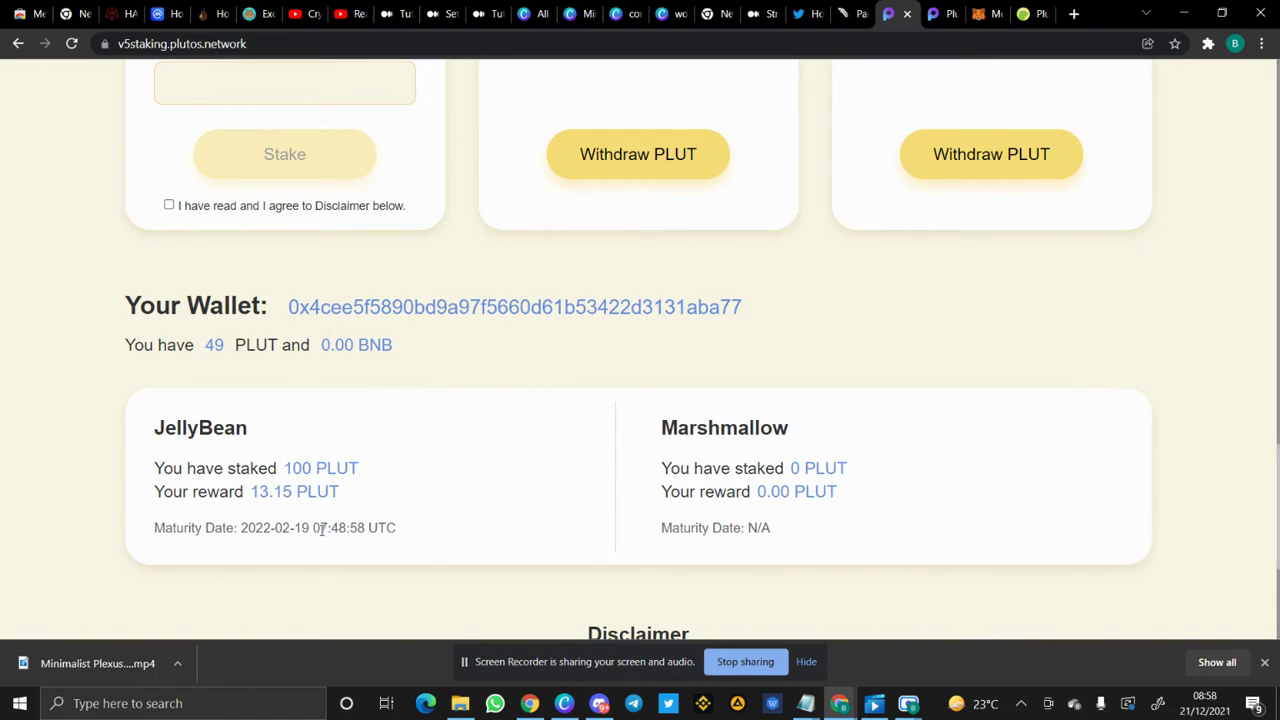
{"action": "scroll", "coordinate": [644, 227], "scroll_direction": "up", "scroll_amount": 4}
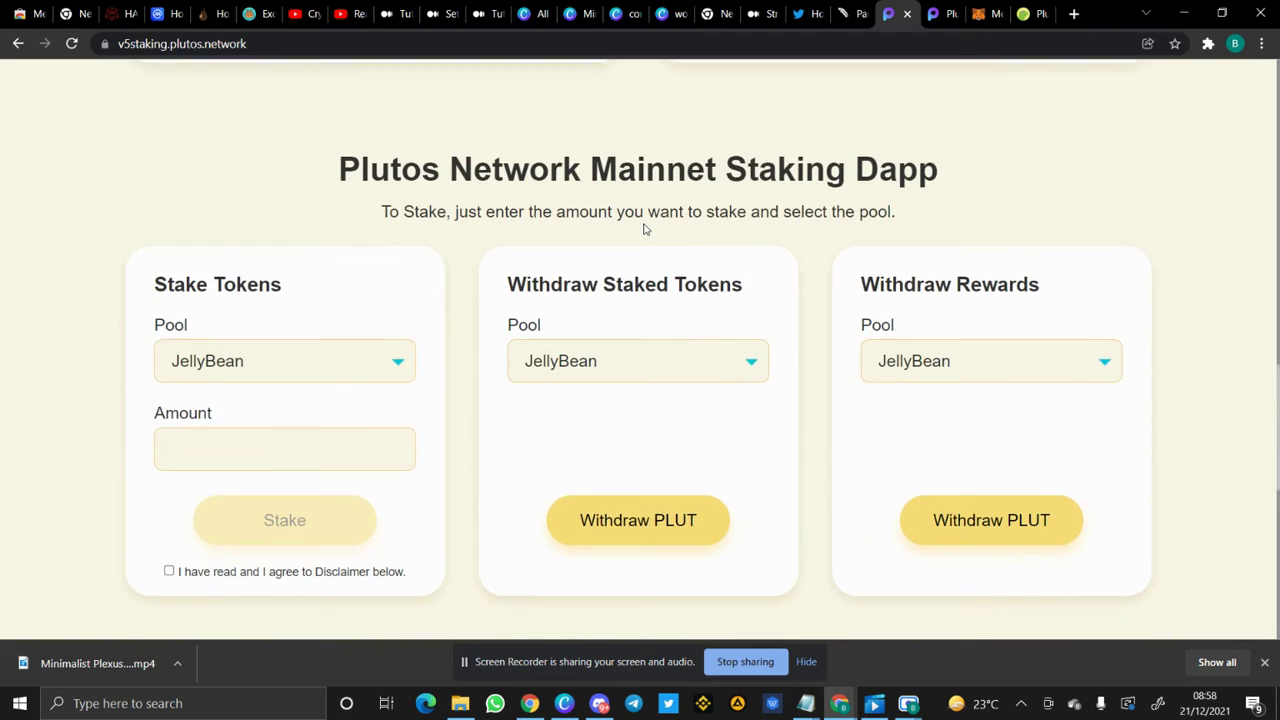
{"action": "scroll", "coordinate": [644, 229], "scroll_direction": "up", "scroll_amount": 12}
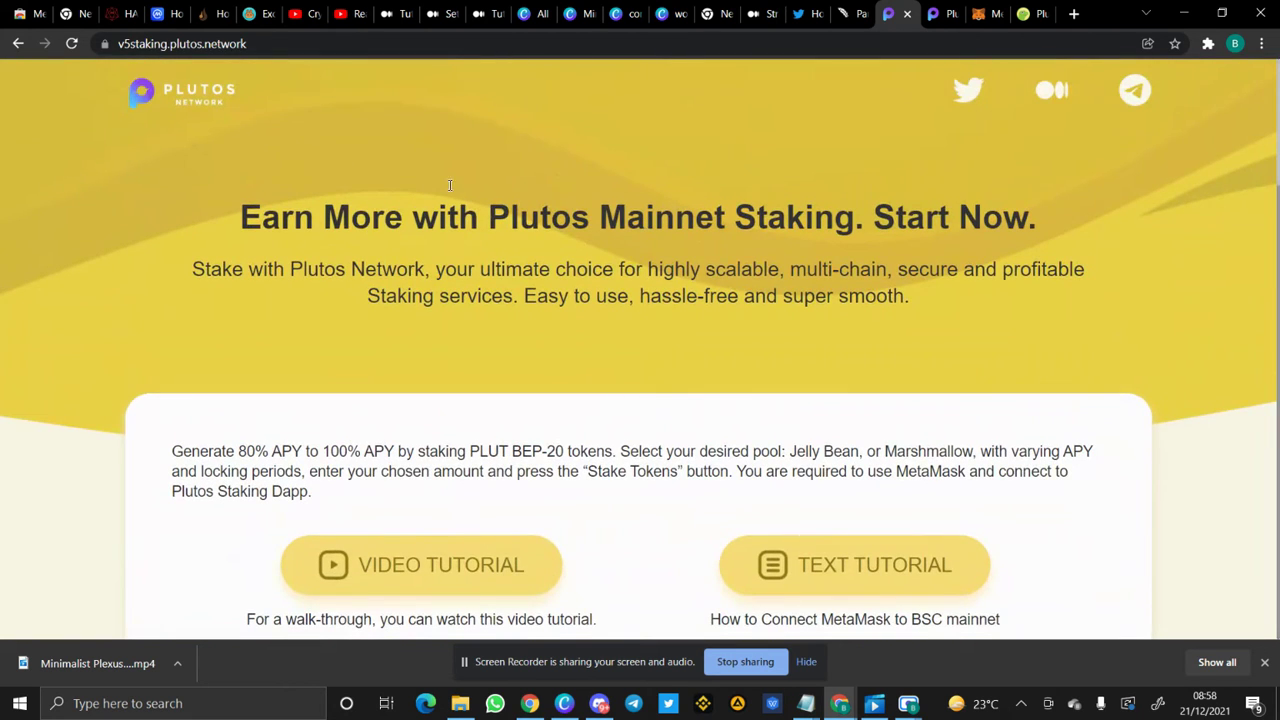
From the homepage, open Staking > V6 Mainnet Staking - Zilliqa and view its burn details
{"action": "left_click", "coordinate": [14, 46]}
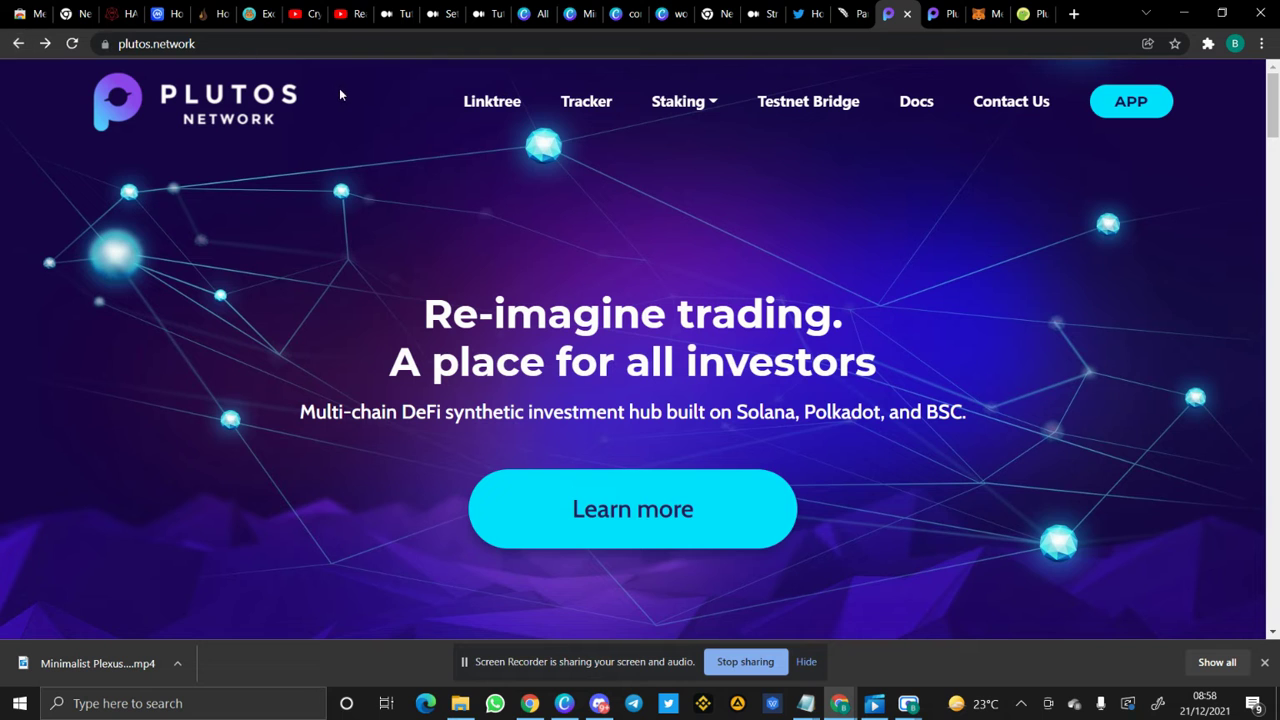
{"action": "left_click", "coordinate": [679, 108]}
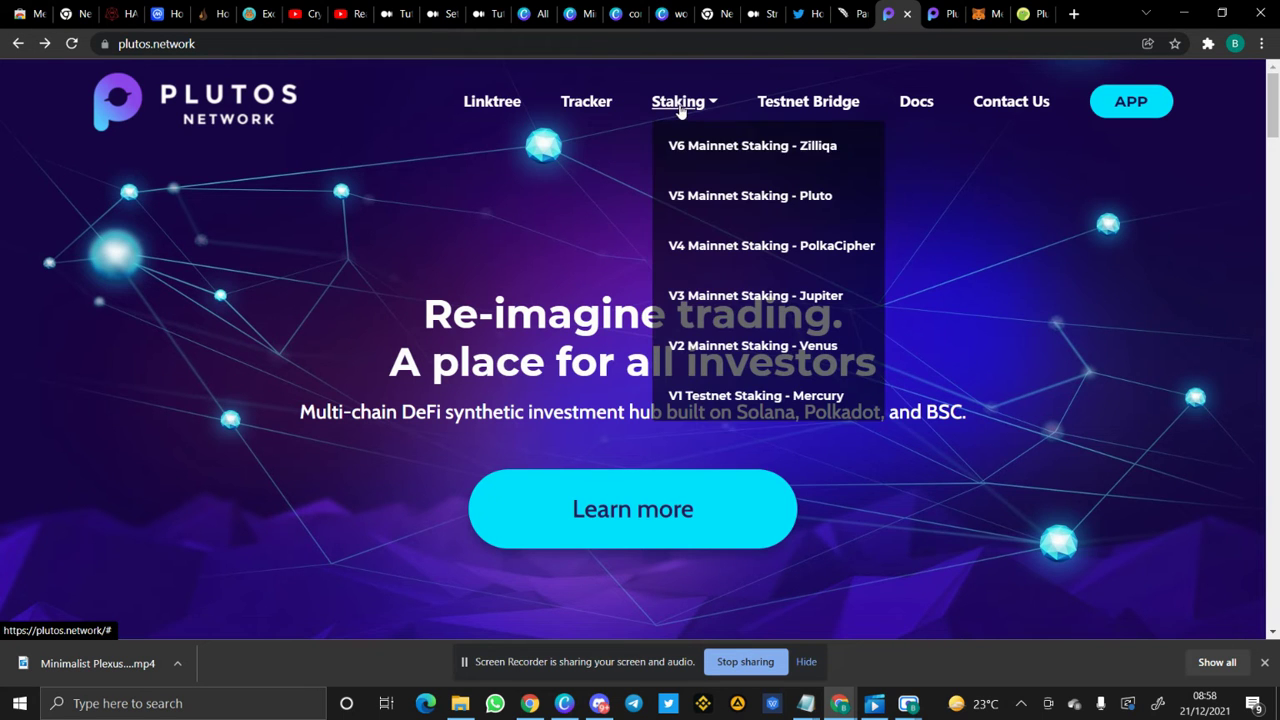
{"action": "left_click", "coordinate": [687, 165]}
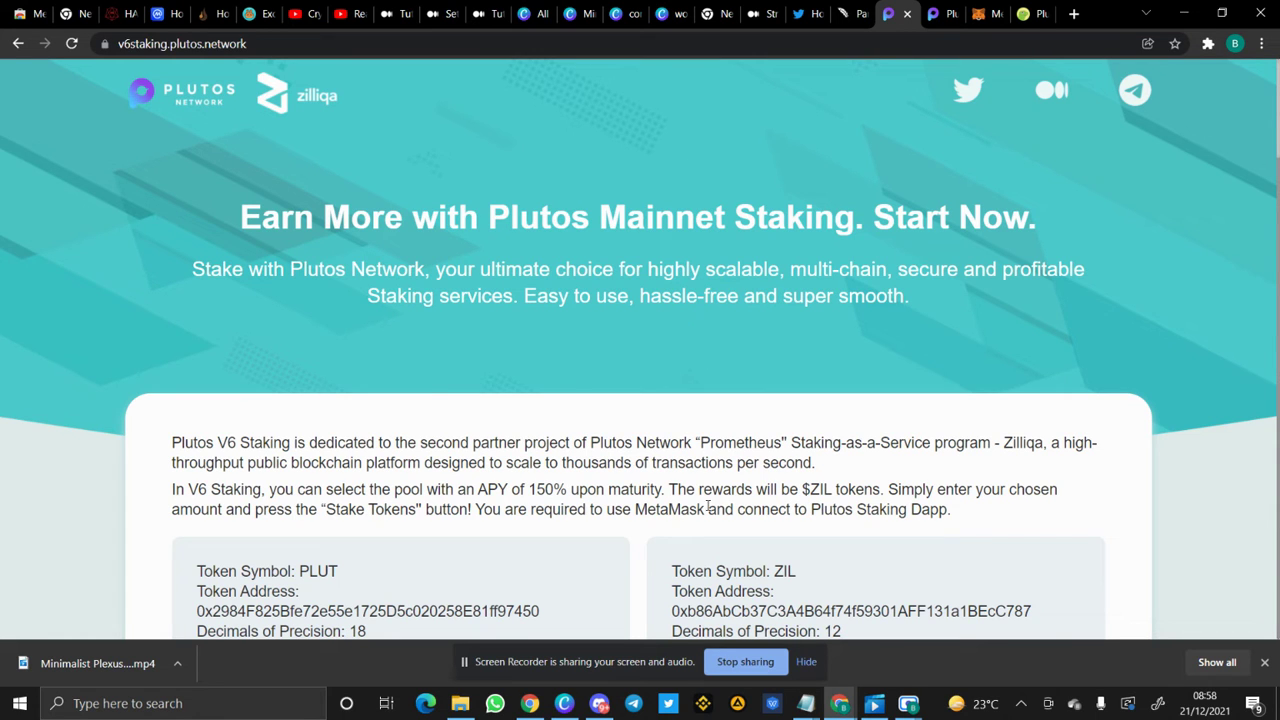
{"action": "scroll", "coordinate": [708, 515], "scroll_direction": "down", "scroll_amount": 5}
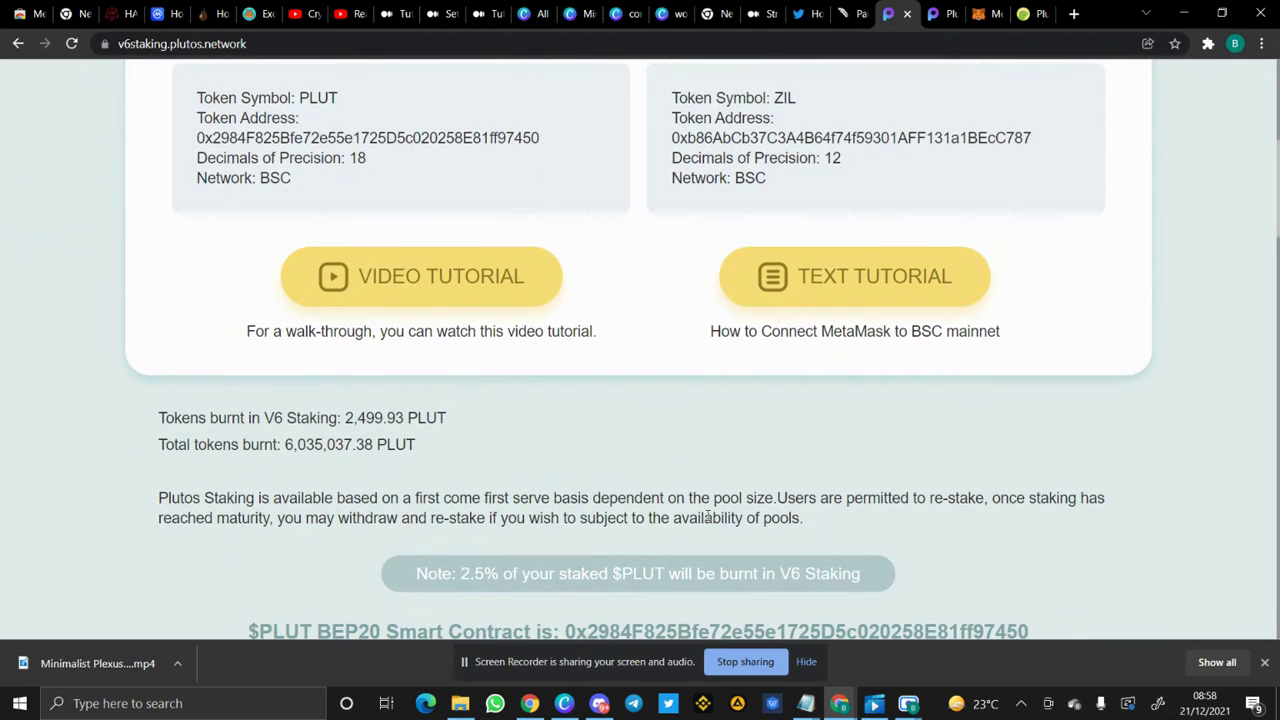
{"action": "scroll", "coordinate": [708, 517], "scroll_direction": "down", "scroll_amount": 2}
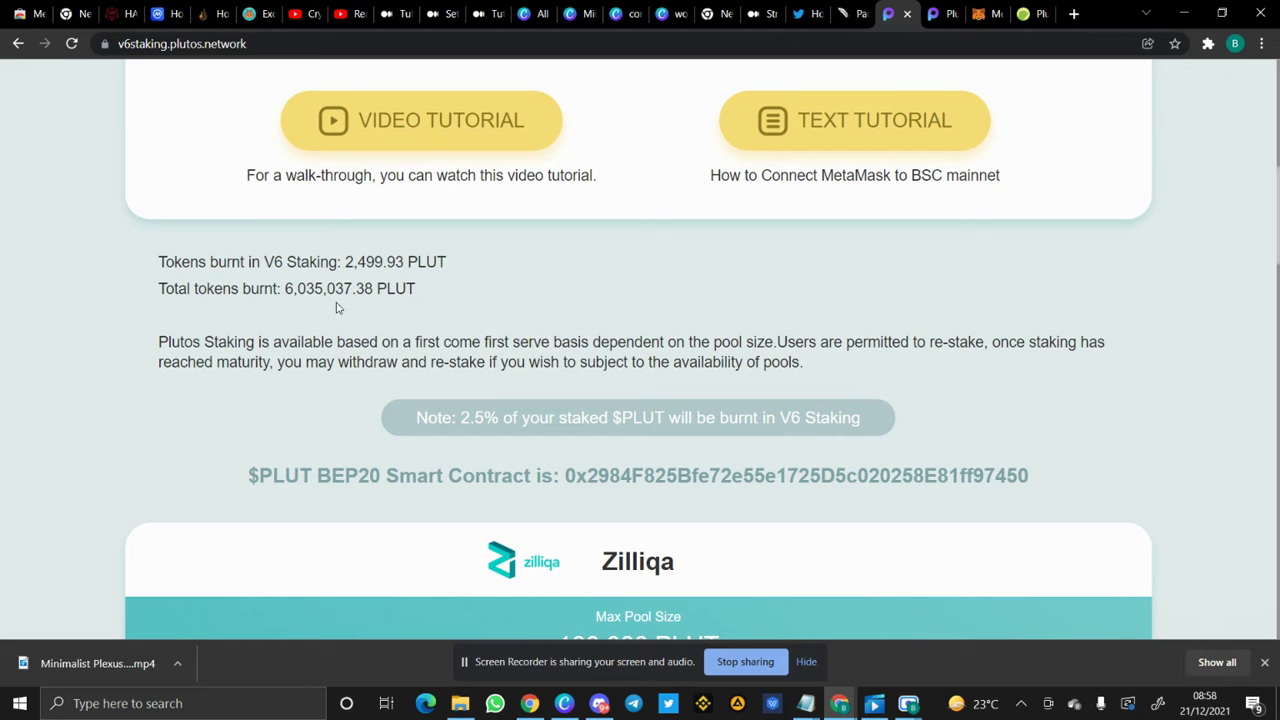
{"action": "scroll", "coordinate": [390, 316], "scroll_direction": "down", "scroll_amount": 1}
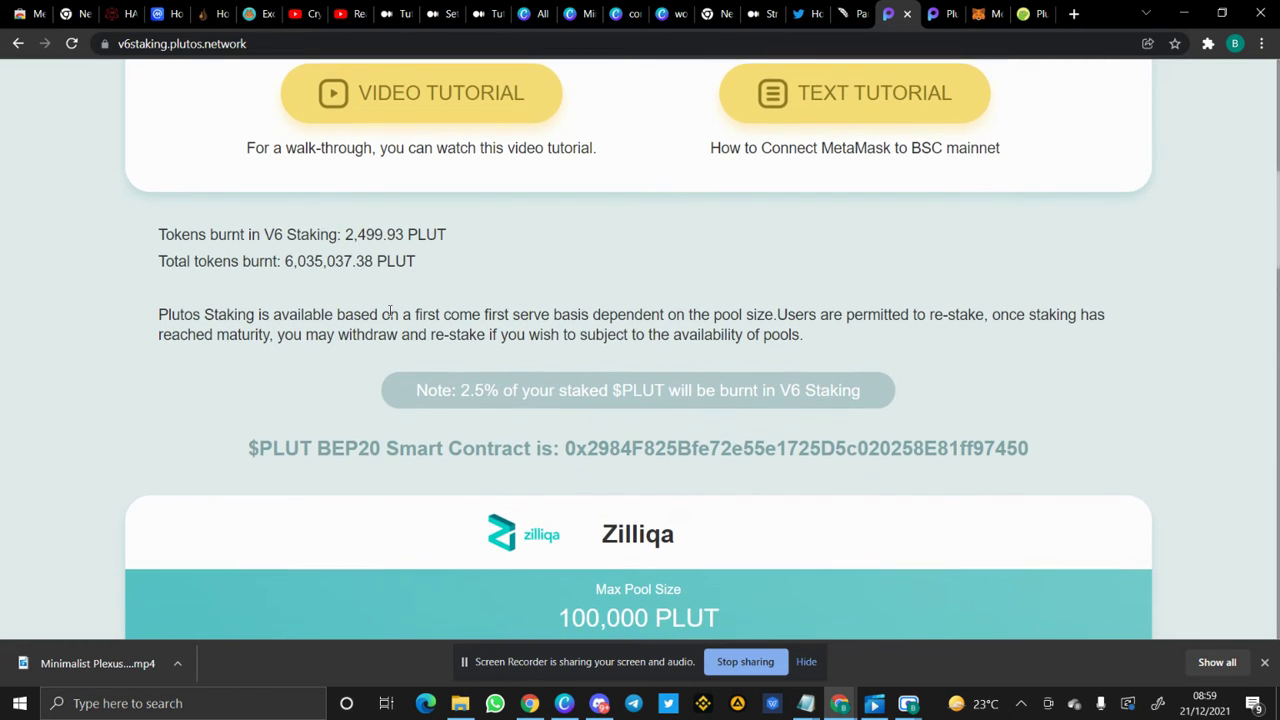
{"action": "scroll", "coordinate": [390, 316], "scroll_direction": "down", "scroll_amount": 5}
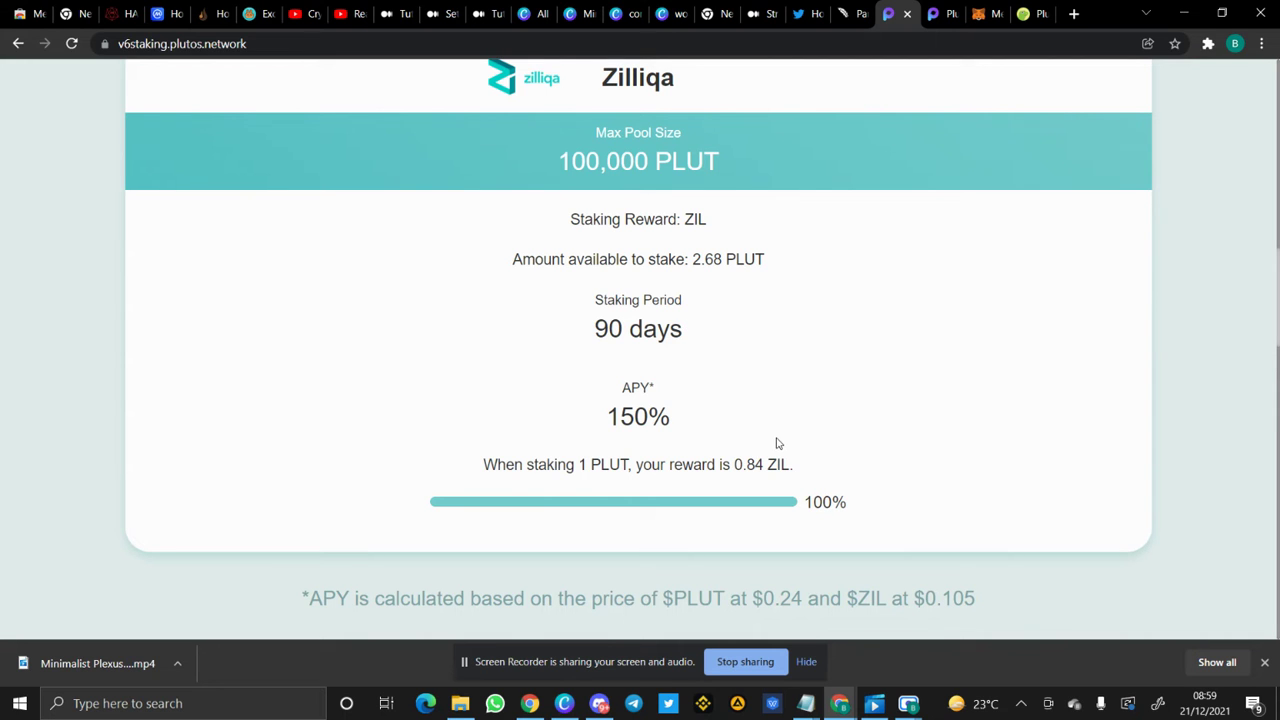
{"action": "scroll", "coordinate": [777, 442], "scroll_direction": "down", "scroll_amount": 2}
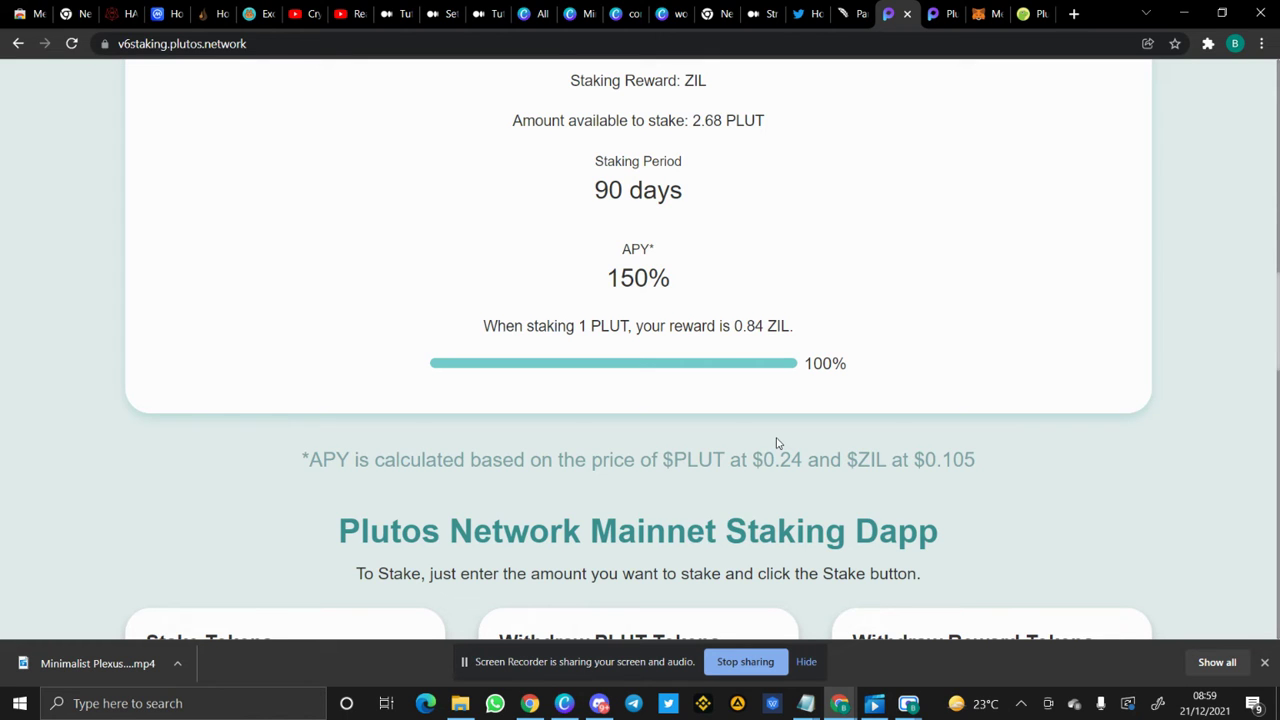
{"action": "scroll", "coordinate": [777, 443], "scroll_direction": "down", "scroll_amount": 4}
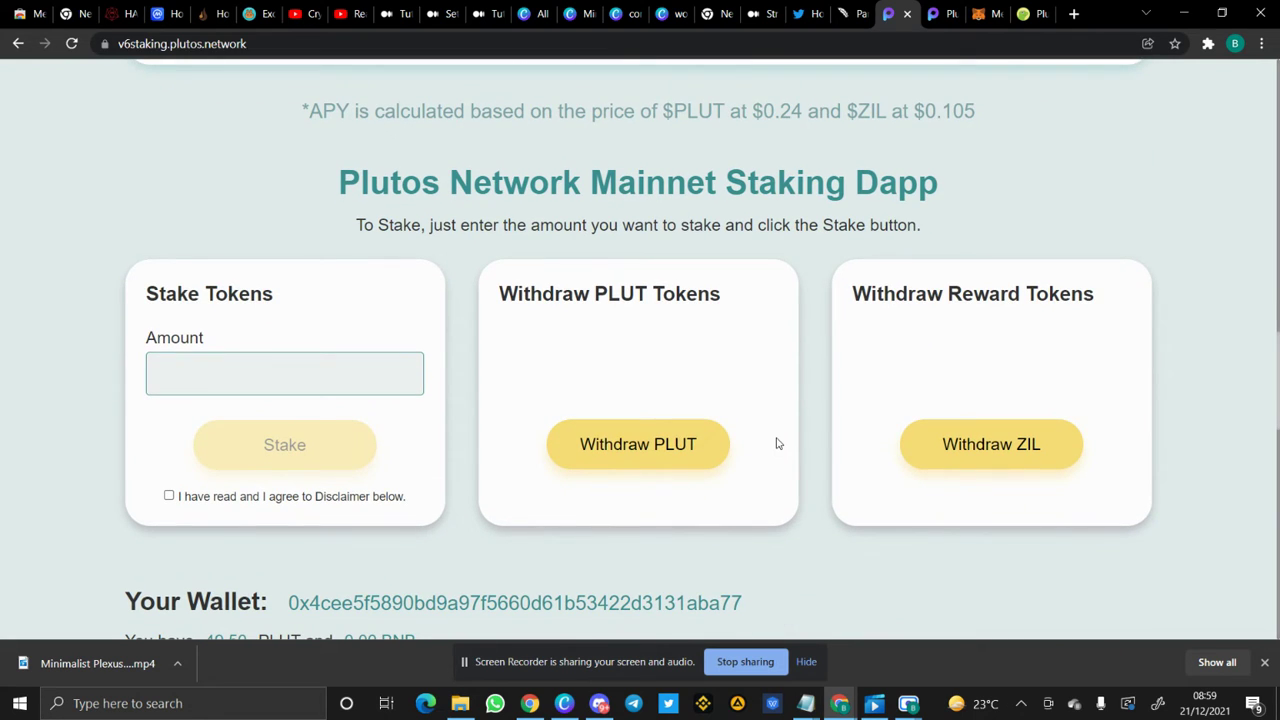
Tick 'I have read and I agree to Disclaimer' and enter 49 as the PLUT stake amount
{"action": "scroll", "coordinate": [776, 442], "scroll_direction": "down", "scroll_amount": 1}
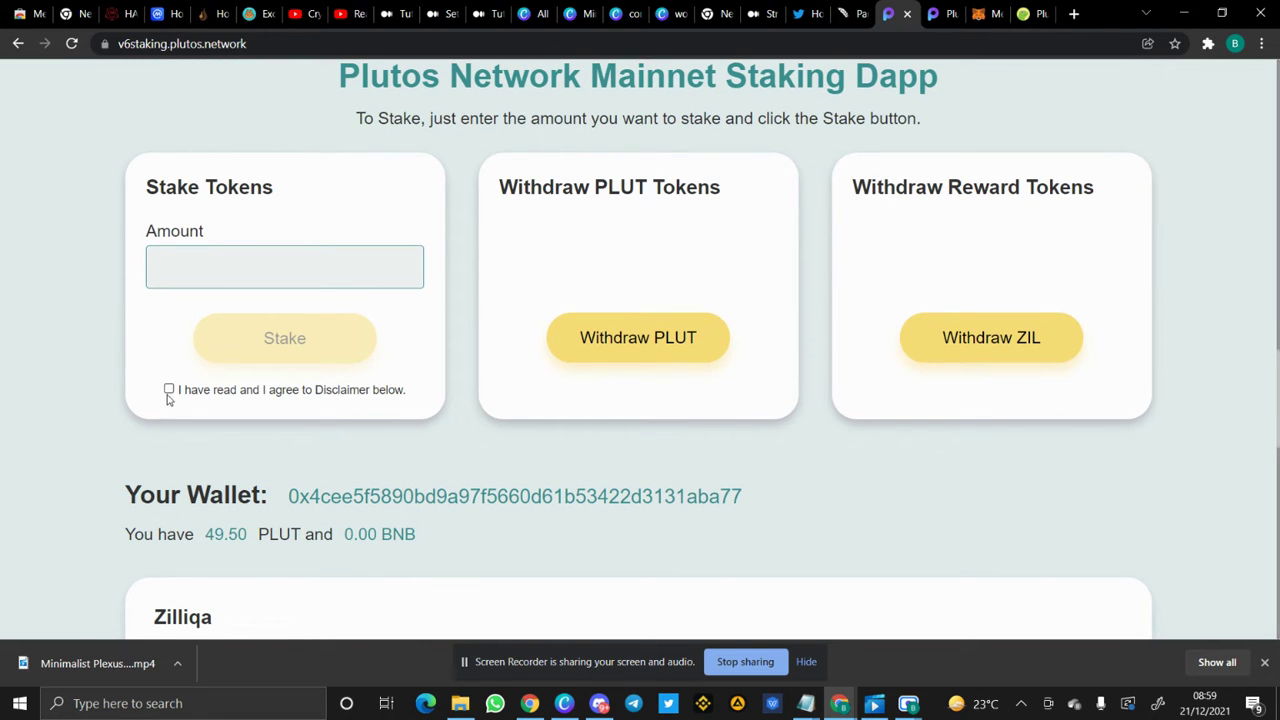
{"action": "left_click", "coordinate": [169, 389]}
{"action": "left_click", "coordinate": [198, 258]}
{"action": "type", "text": "49"}
{"action": "scroll", "coordinate": [274, 469], "scroll_direction": "down", "scroll_amount": 1}
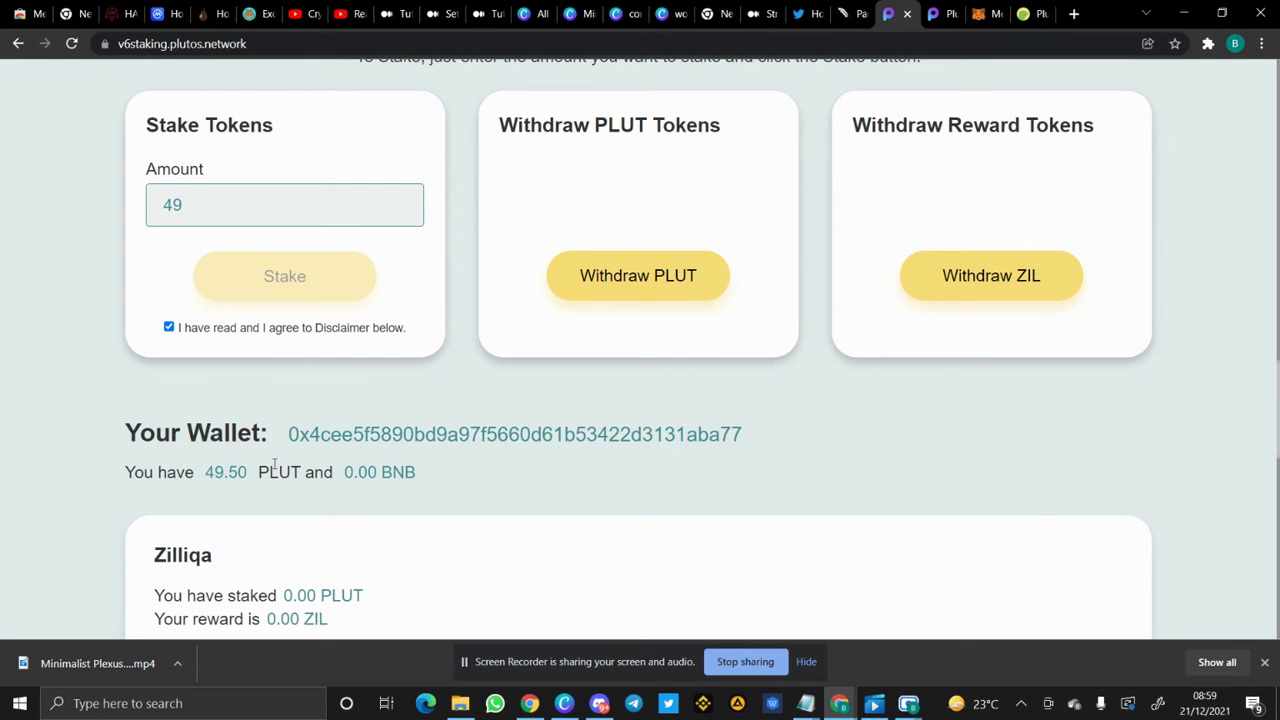
{"action": "scroll", "coordinate": [274, 464], "scroll_direction": "down", "scroll_amount": 1}
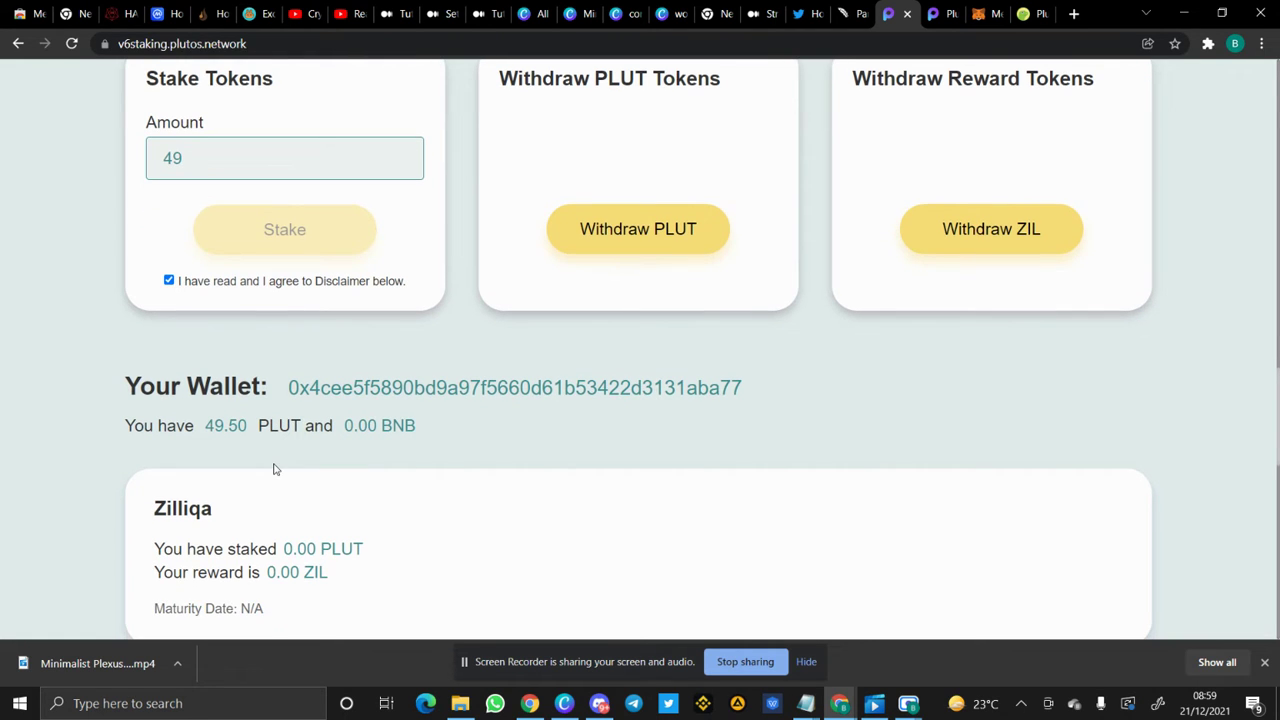
{"action": "scroll", "coordinate": [274, 464], "scroll_direction": "down", "scroll_amount": 1}
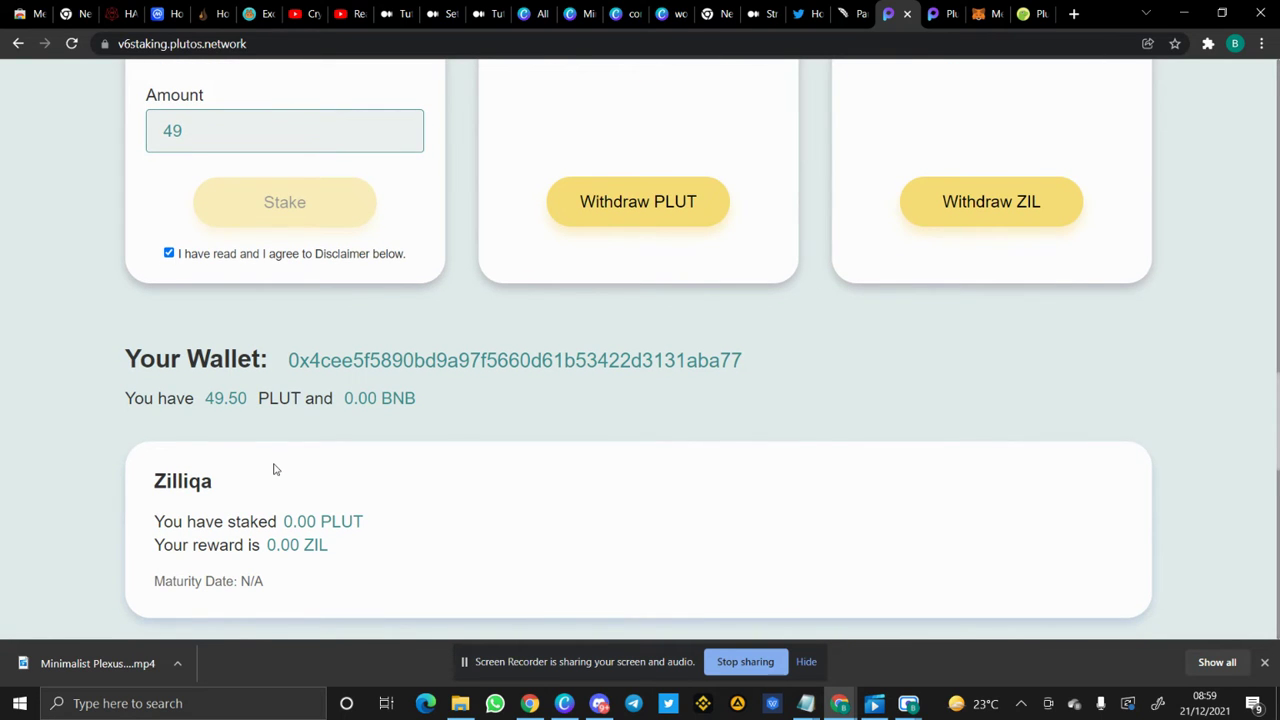
{"action": "scroll", "coordinate": [274, 468], "scroll_direction": "down", "scroll_amount": 1}
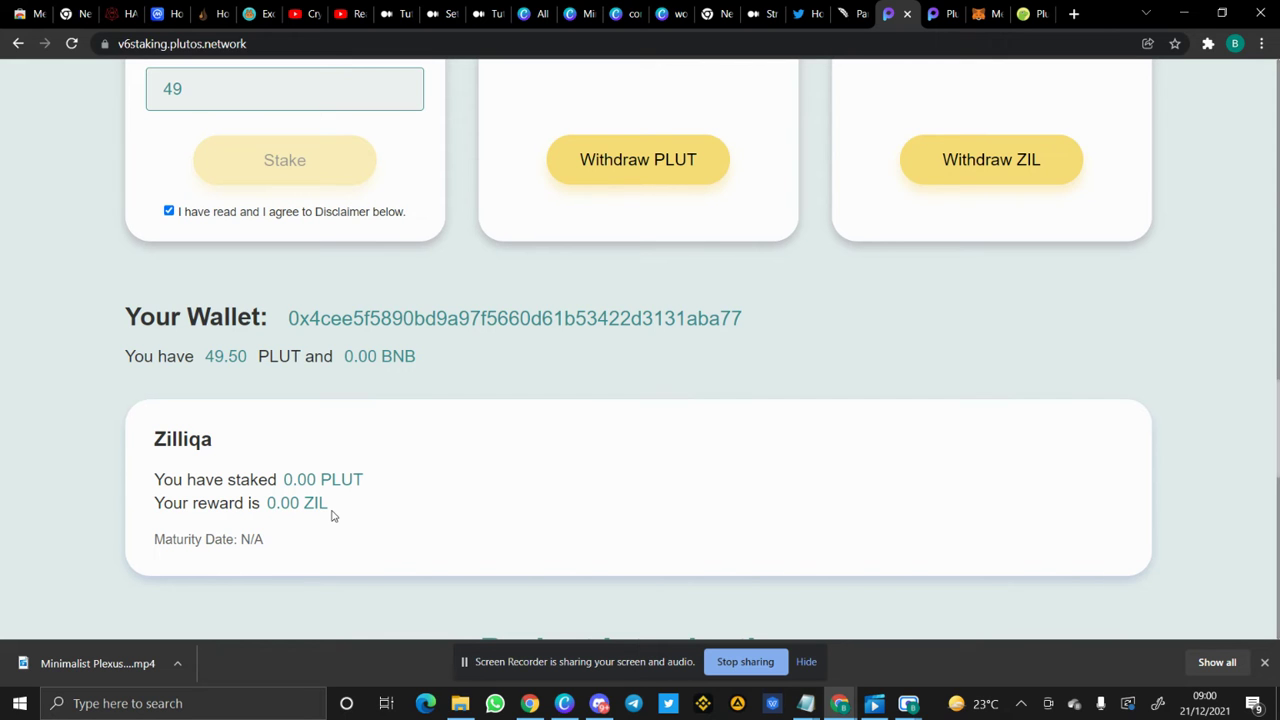
{"action": "scroll", "coordinate": [333, 515], "scroll_direction": "down", "scroll_amount": 1}
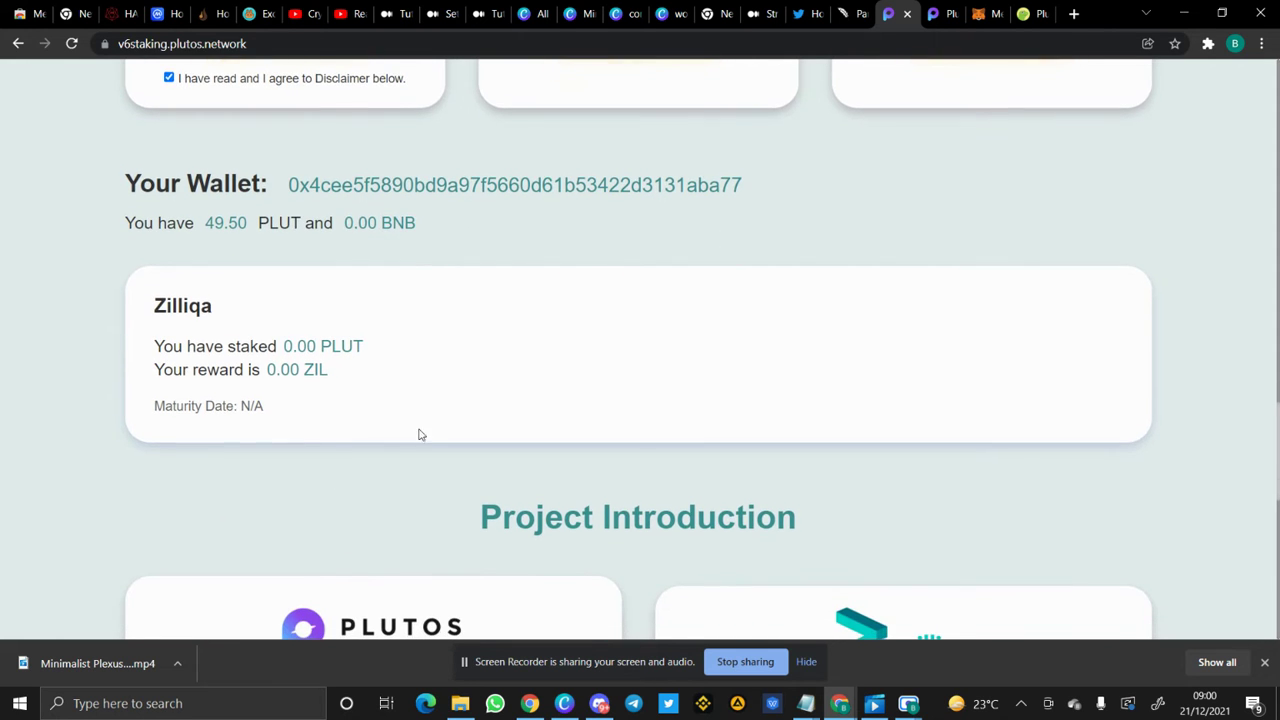
{"action": "scroll", "coordinate": [447, 527], "scroll_direction": "down", "scroll_amount": 4}
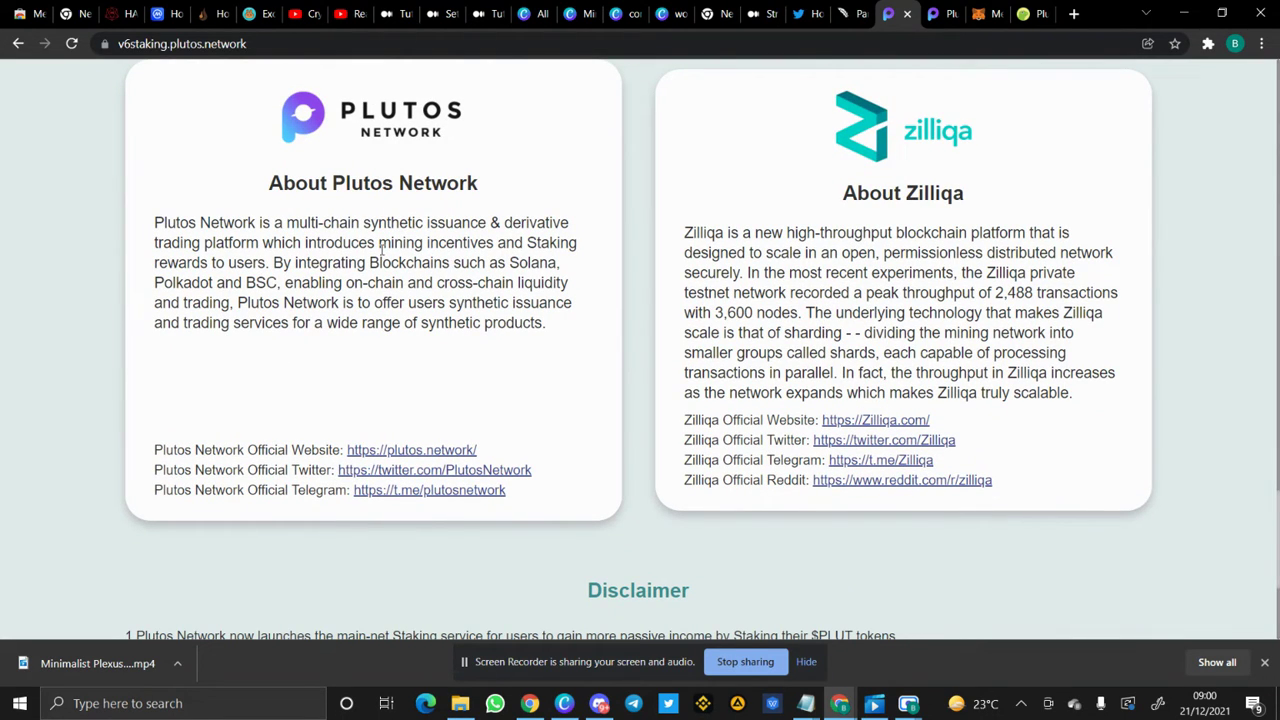
{"action": "scroll", "coordinate": [420, 345], "scroll_direction": "up", "scroll_amount": 1}
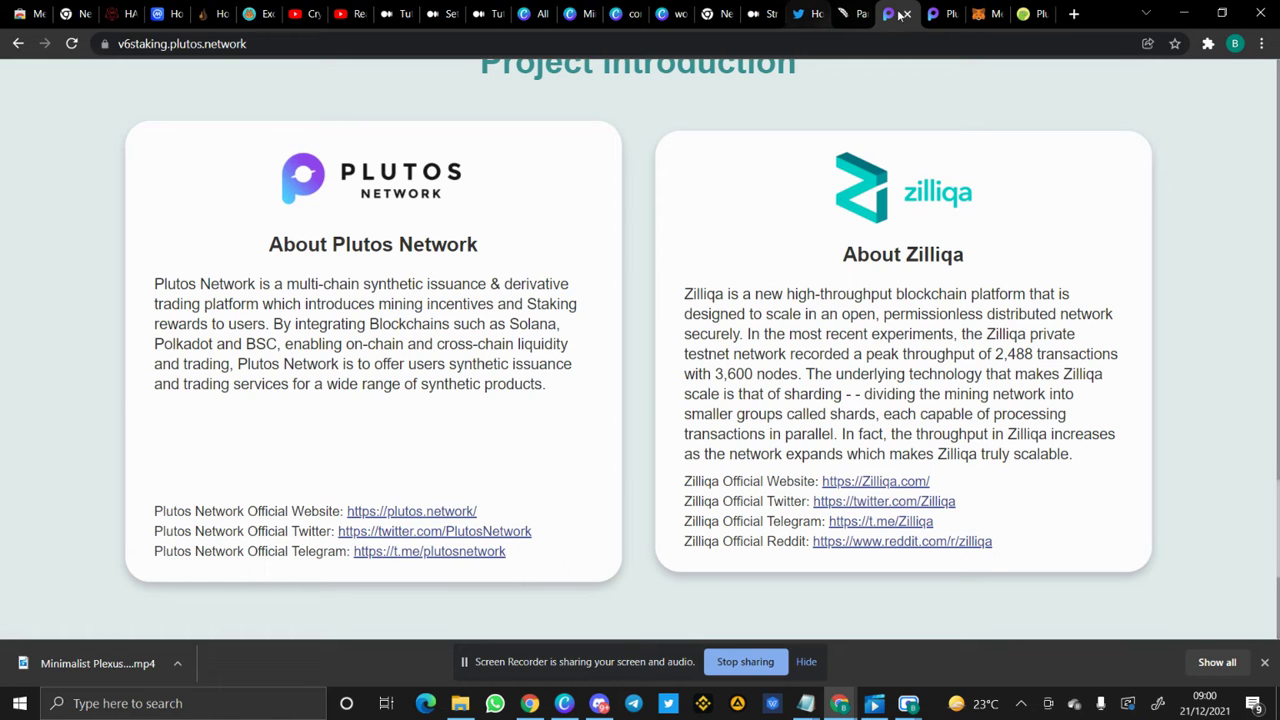
Connect the MetaMask account to app.plutos.network, dismiss the network warning, then open the BSC - ETH Bridge
{"action": "left_click", "coordinate": [945, 15]}
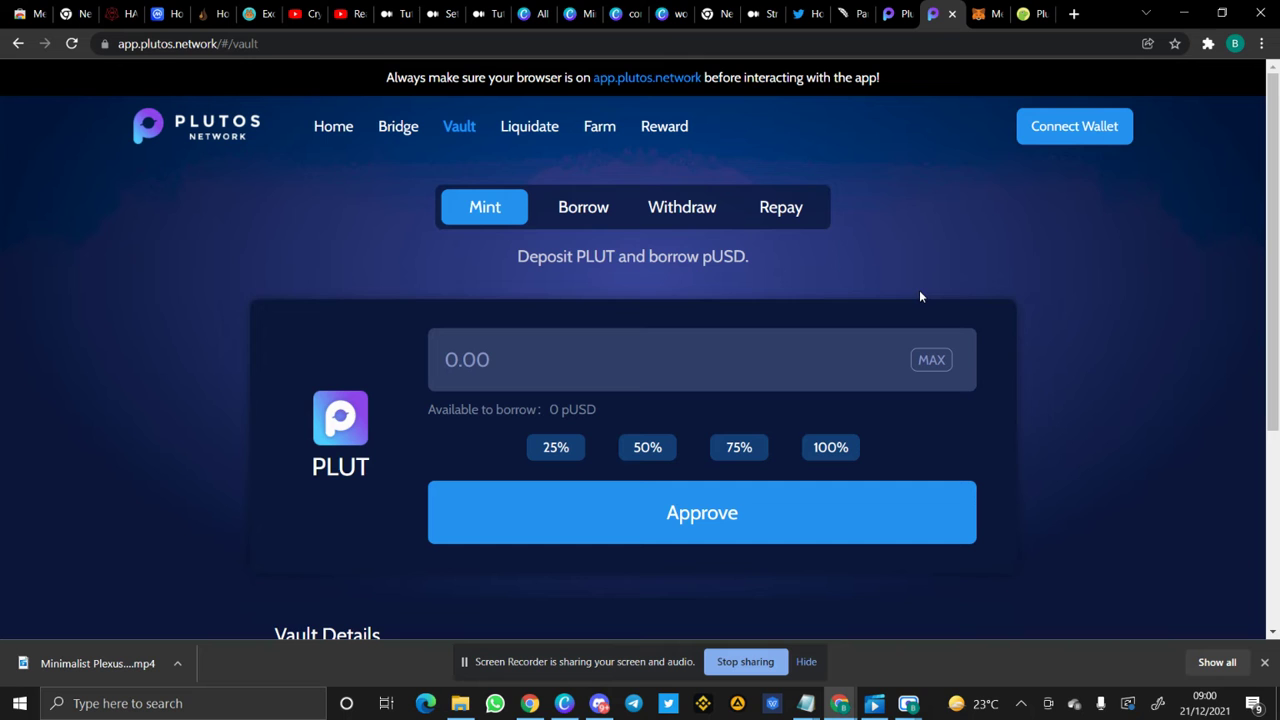
{"action": "left_click", "coordinate": [1117, 125]}
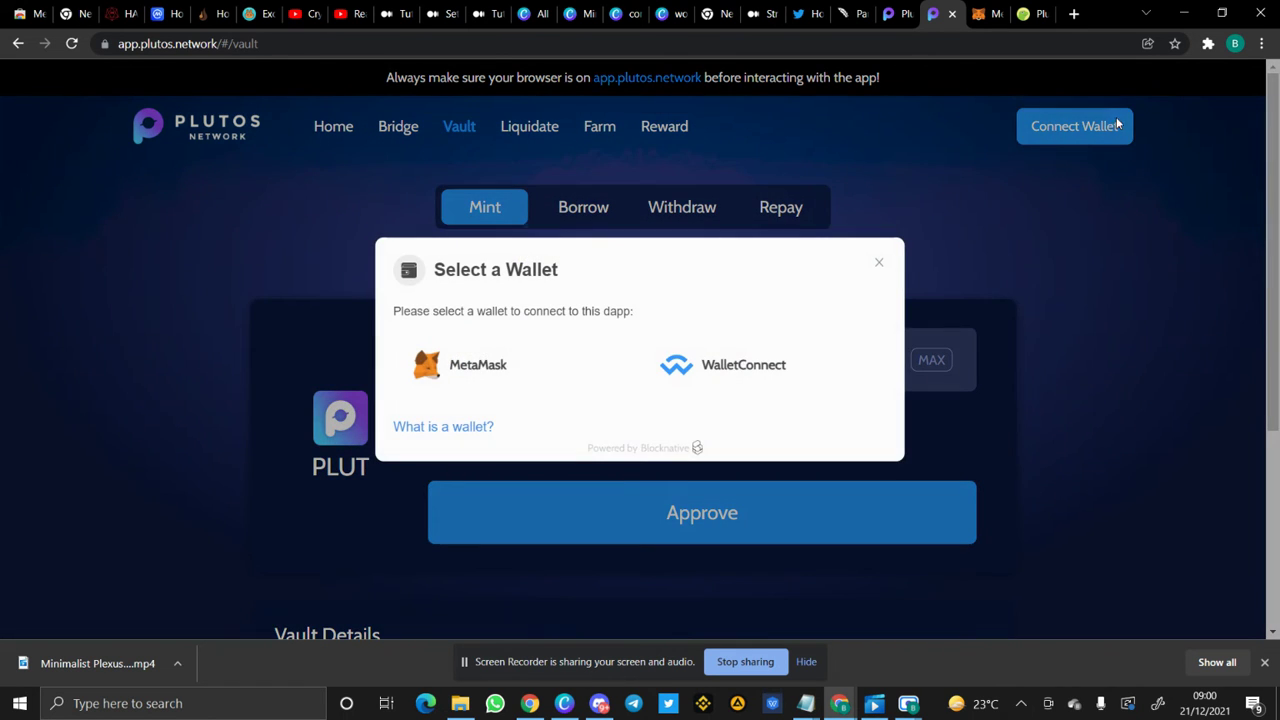
{"action": "left_click", "coordinate": [594, 369]}
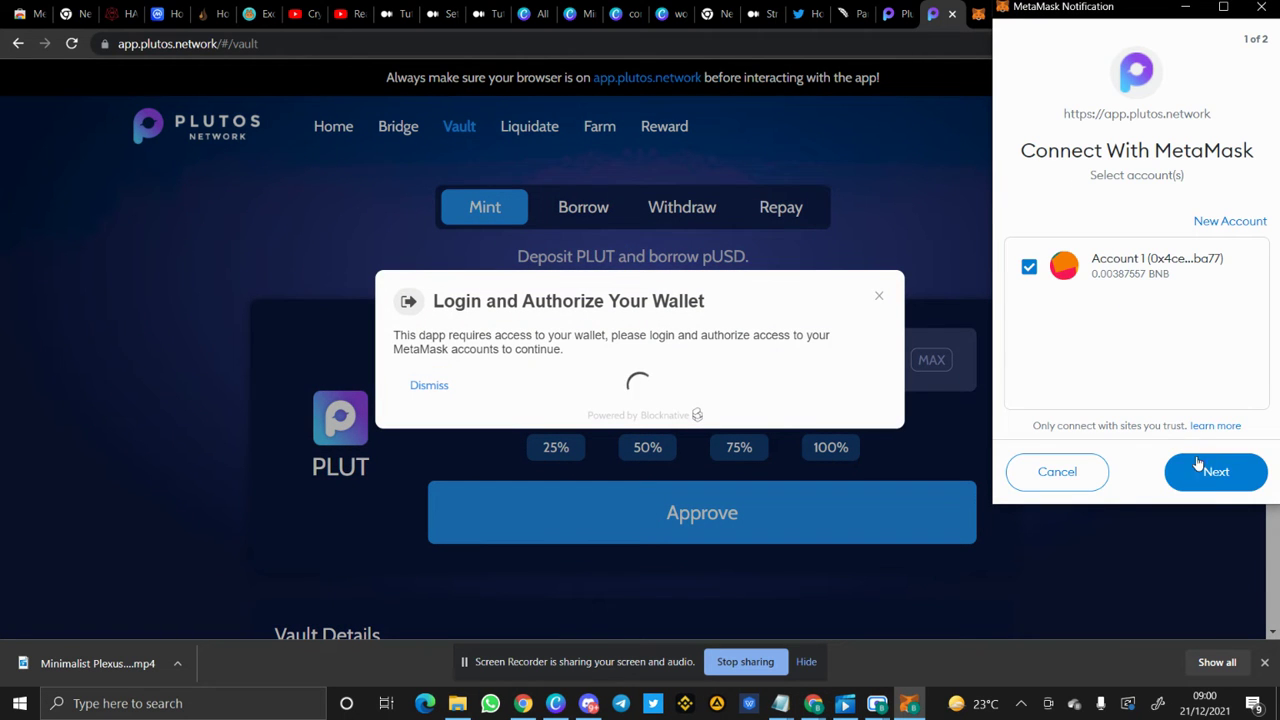
{"action": "left_click", "coordinate": [1210, 489]}
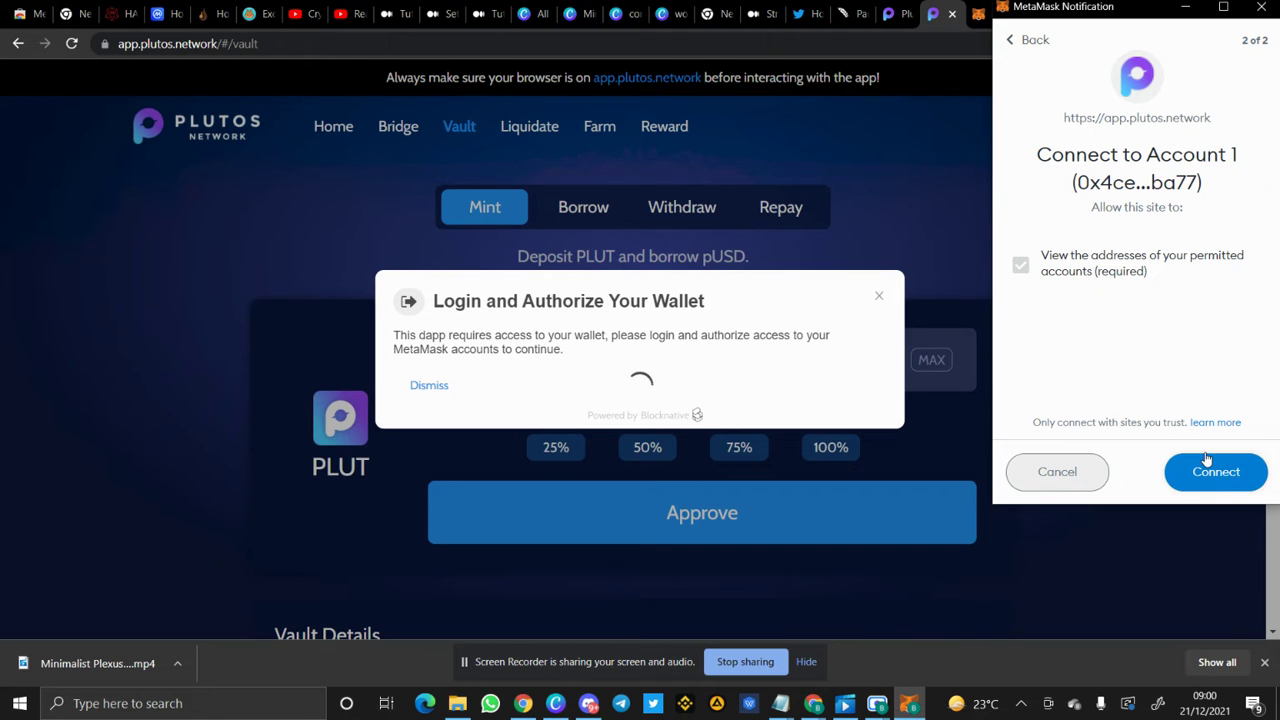
{"action": "left_click", "coordinate": [1210, 478]}
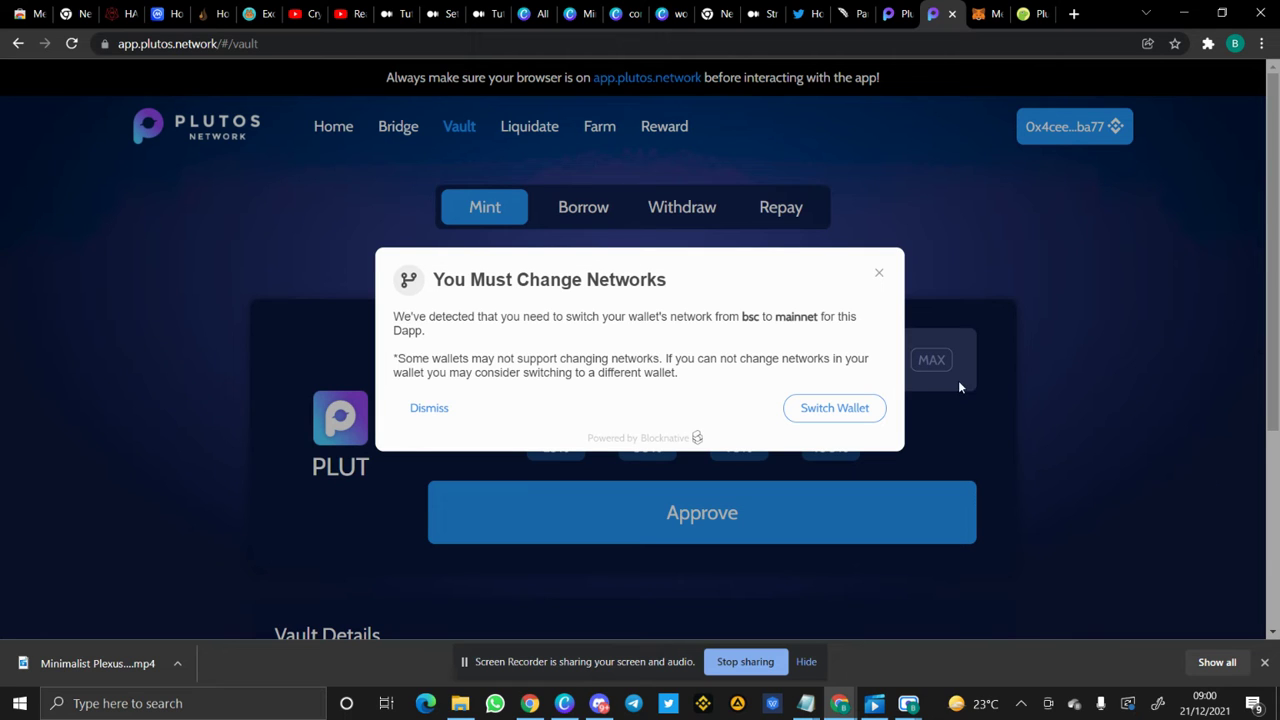
{"action": "left_click", "coordinate": [879, 274]}
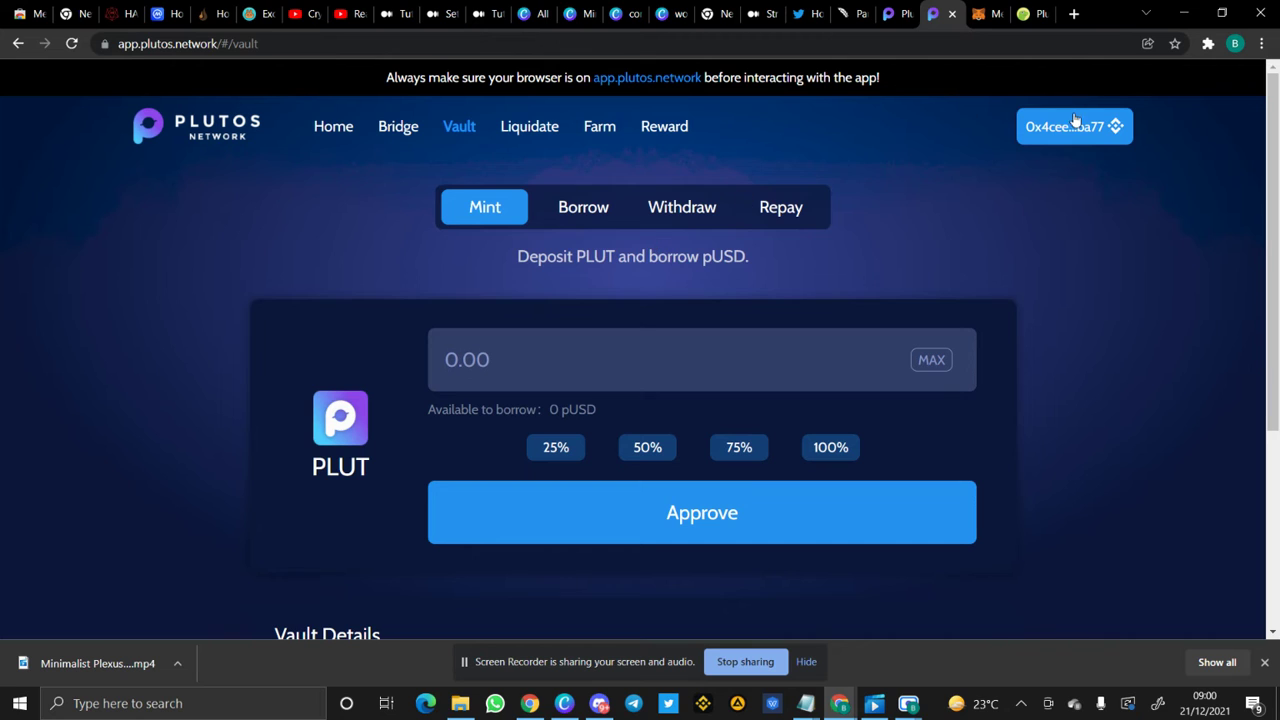
{"action": "left_click", "coordinate": [405, 132]}
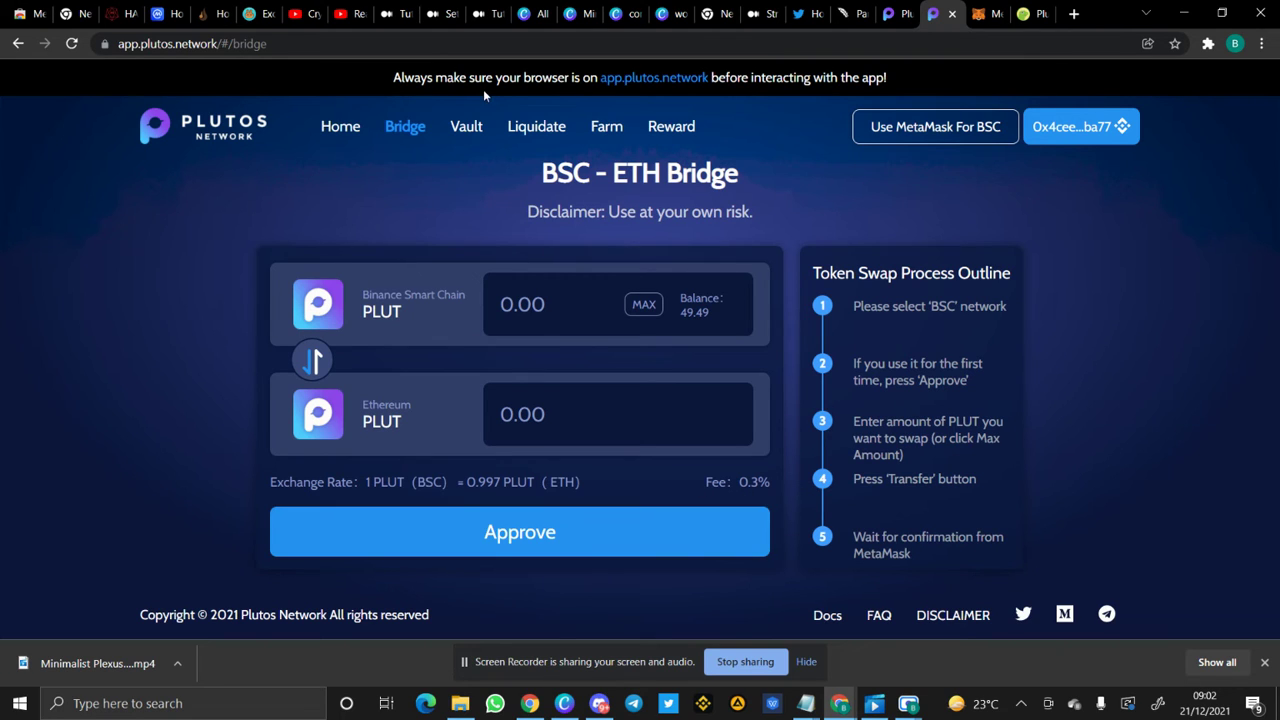
Go back to the Vault page after reviewing the BSC - ETH Bridge page
{"action": "left_click", "coordinate": [466, 127]}
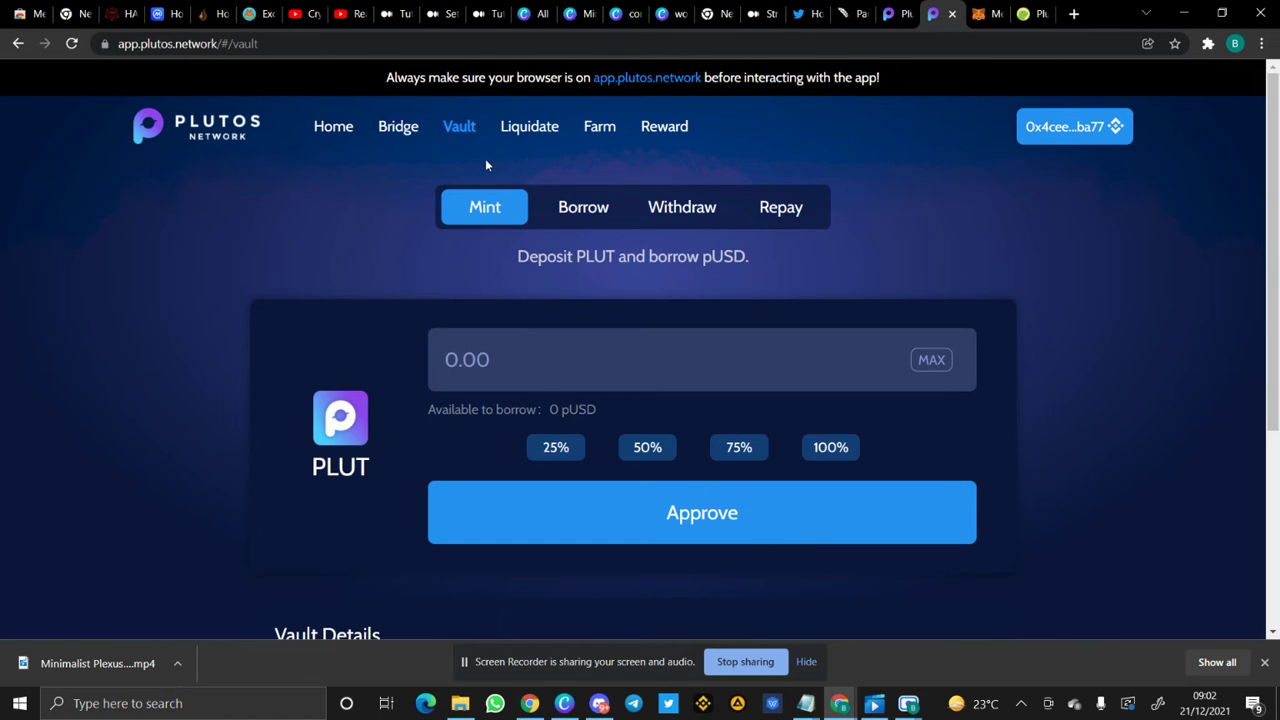
{"action": "left_click", "coordinate": [336, 128]}
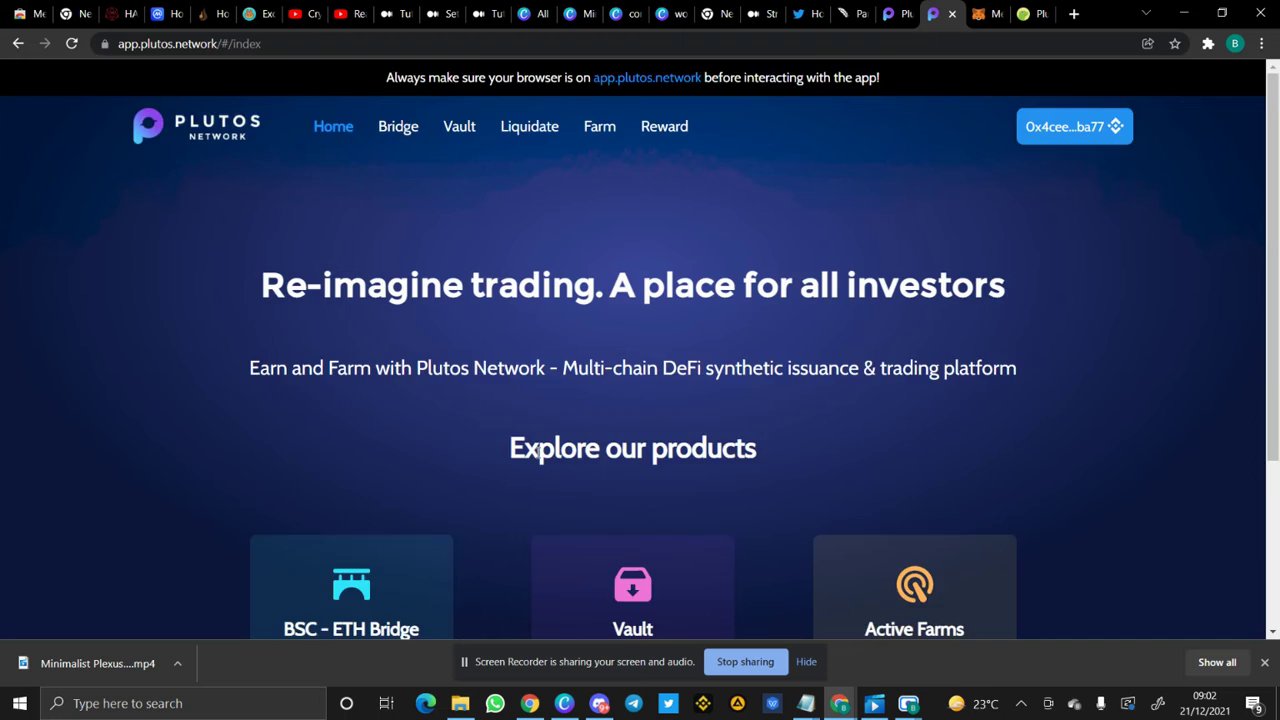
{"action": "scroll", "coordinate": [537, 452], "scroll_direction": "down", "scroll_amount": 2}
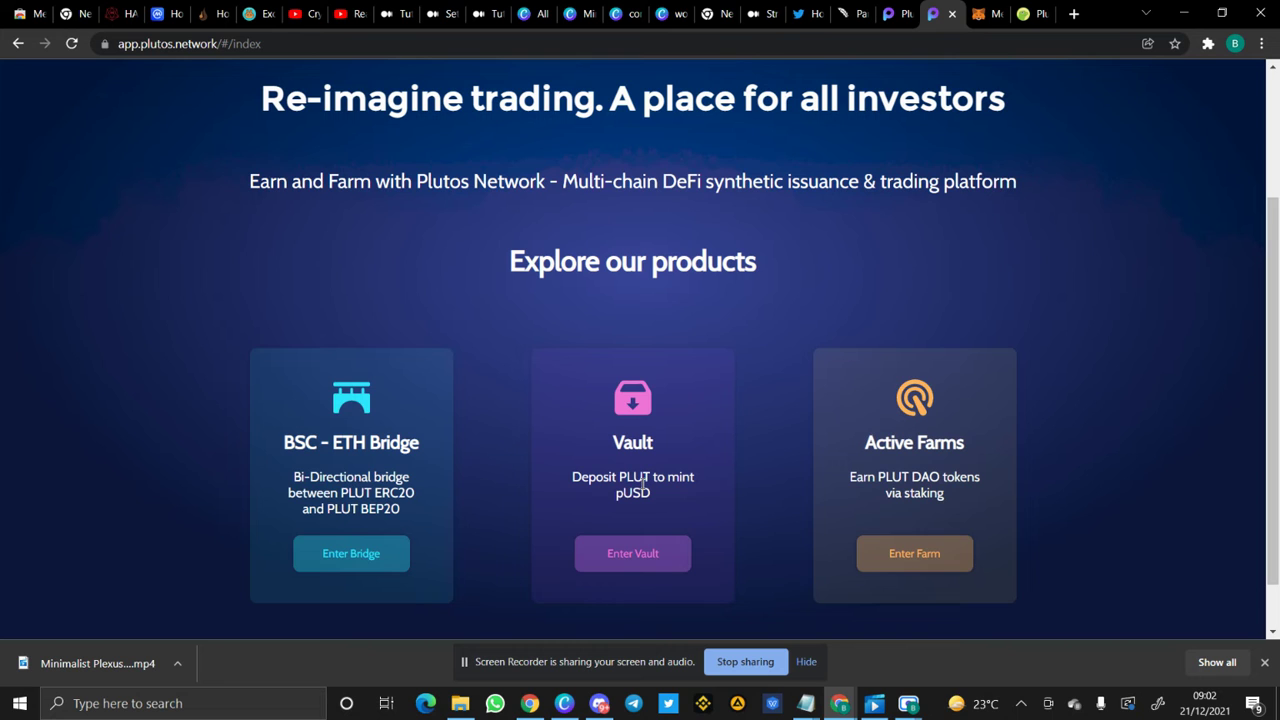
Enter the Vault and type 40 as the PLUT deposit amount on the Mint form
{"action": "left_click", "coordinate": [662, 558]}
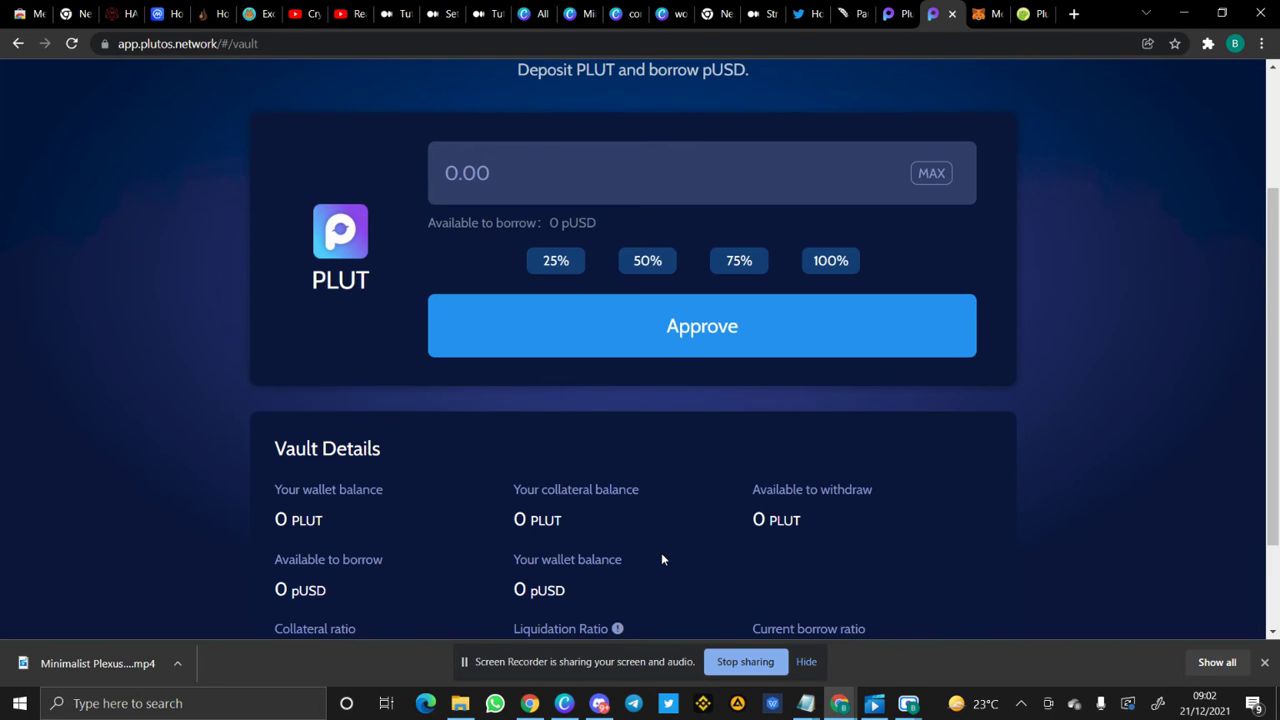
{"action": "scroll", "coordinate": [624, 394], "scroll_direction": "up", "scroll_amount": 1}
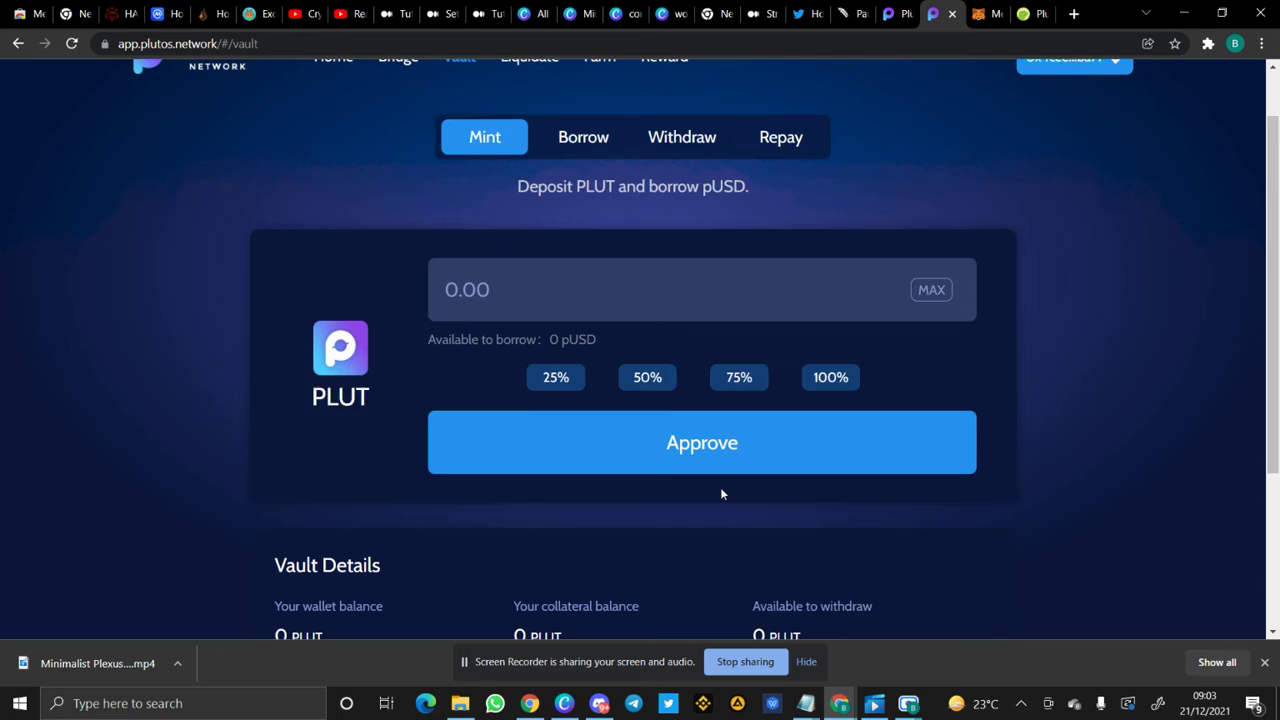
{"action": "scroll", "coordinate": [721, 493], "scroll_direction": "down", "scroll_amount": 2}
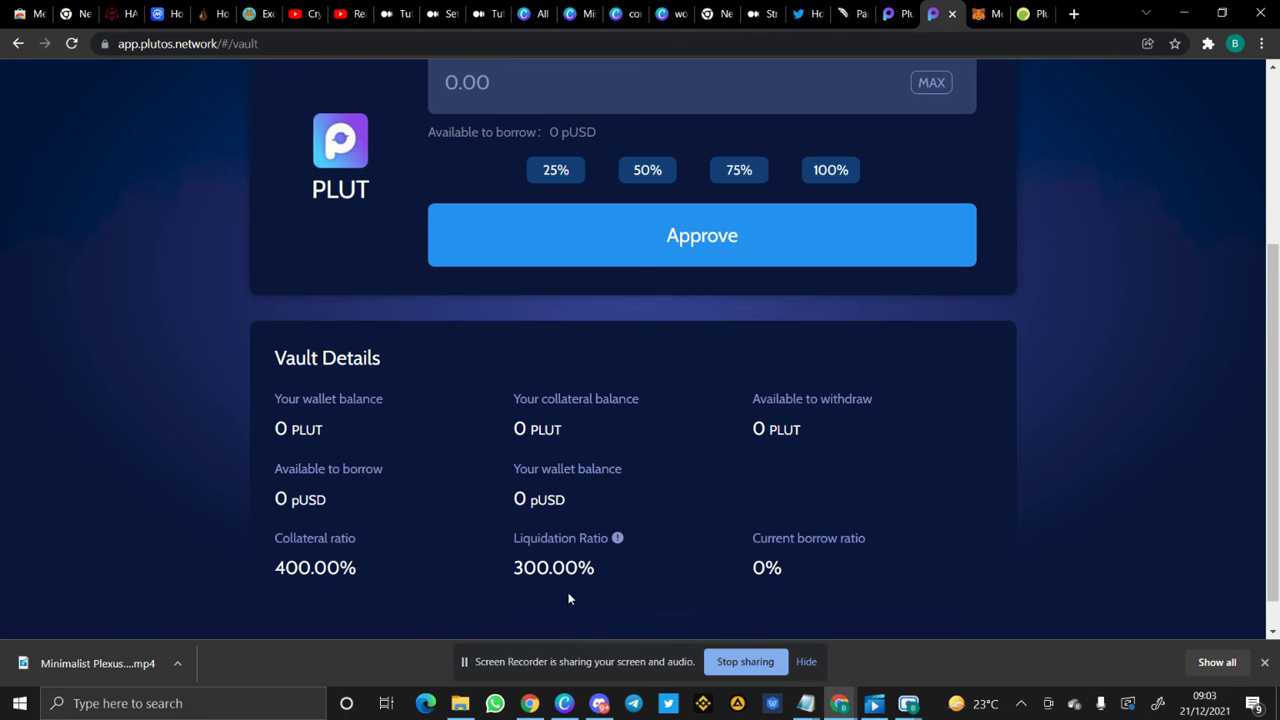
{"action": "scroll", "coordinate": [565, 531], "scroll_direction": "up", "scroll_amount": 3}
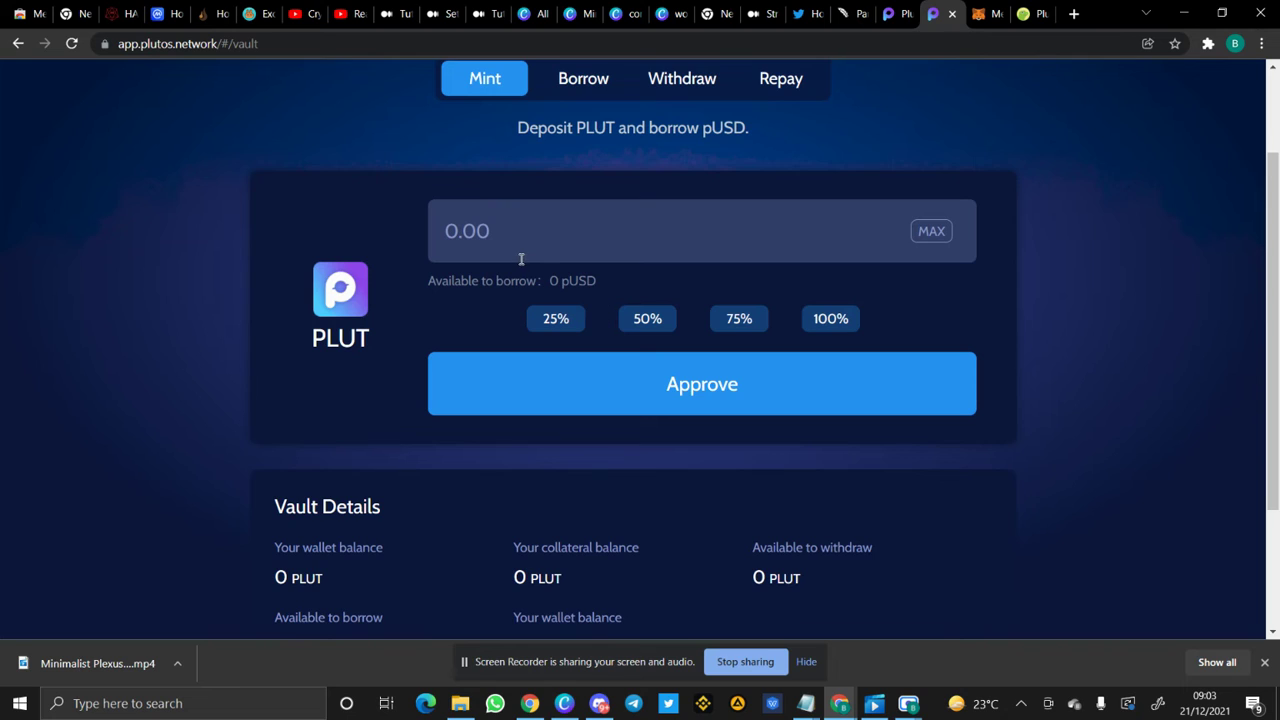
{"action": "left_click", "coordinate": [499, 235]}
{"action": "type", "text": "40"}
{"action": "key", "text": "BackSpace"}
{"action": "key", "text": "BackSpace"}
{"action": "key", "text": "BackSpace"}
{"action": "key", "text": "BackSpace"}
{"action": "key", "text": "BackSpace"}
{"action": "key", "text": "BackSpace"}
{"action": "type", "text": "40"}
{"action": "scroll", "coordinate": [532, 198], "scroll_direction": "up", "scroll_amount": 1}
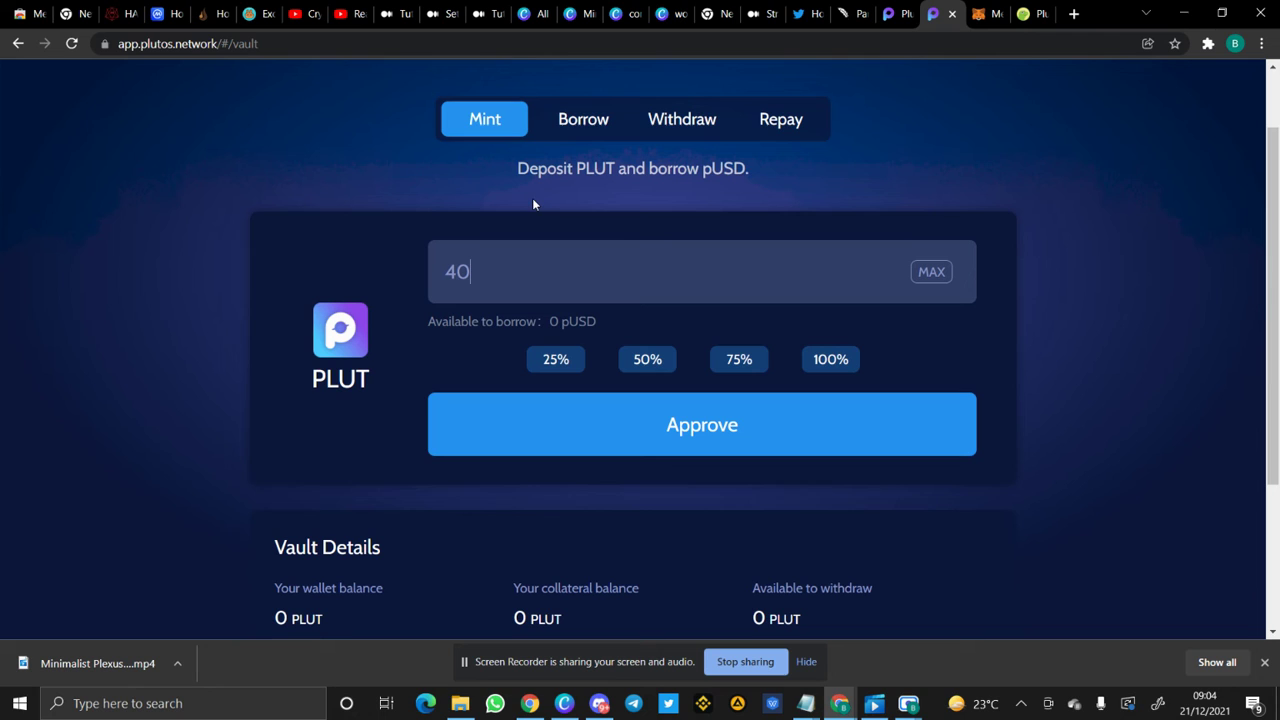
On the Borrow tab, set the pUSD amount to 40 and submit the borrow request
{"action": "left_click", "coordinate": [584, 120]}
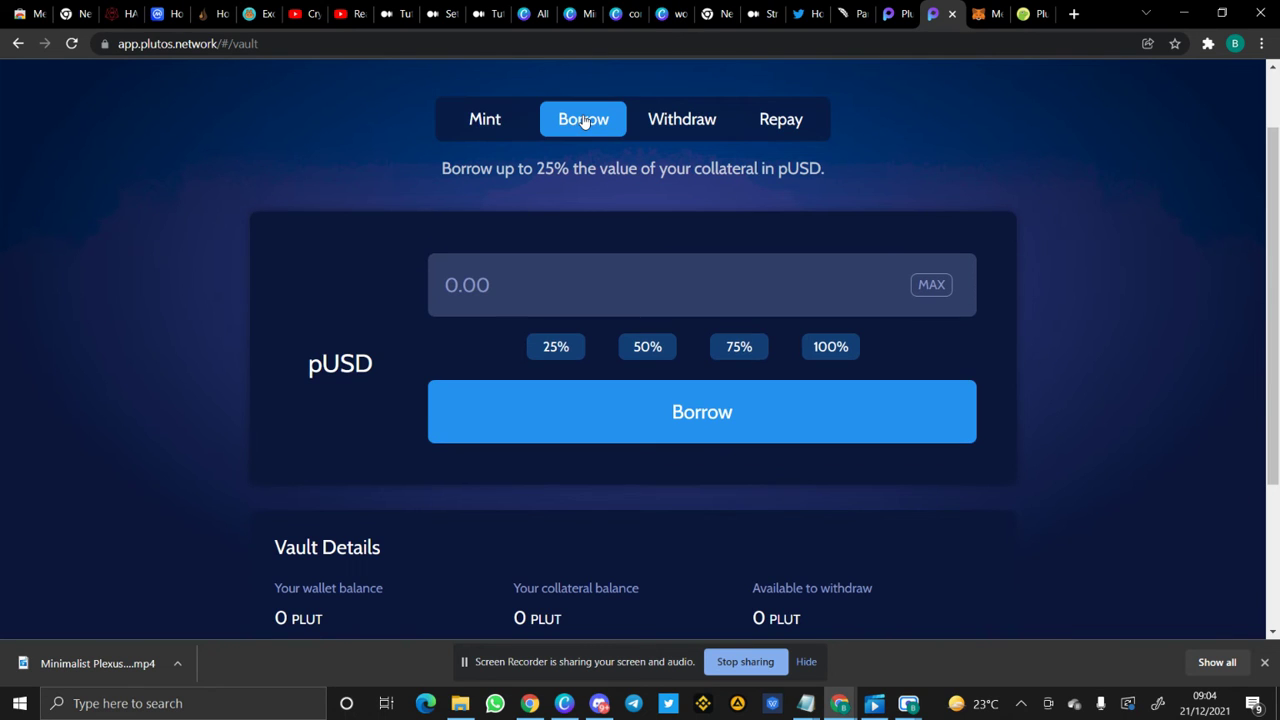
{"action": "left_click", "coordinate": [536, 292]}
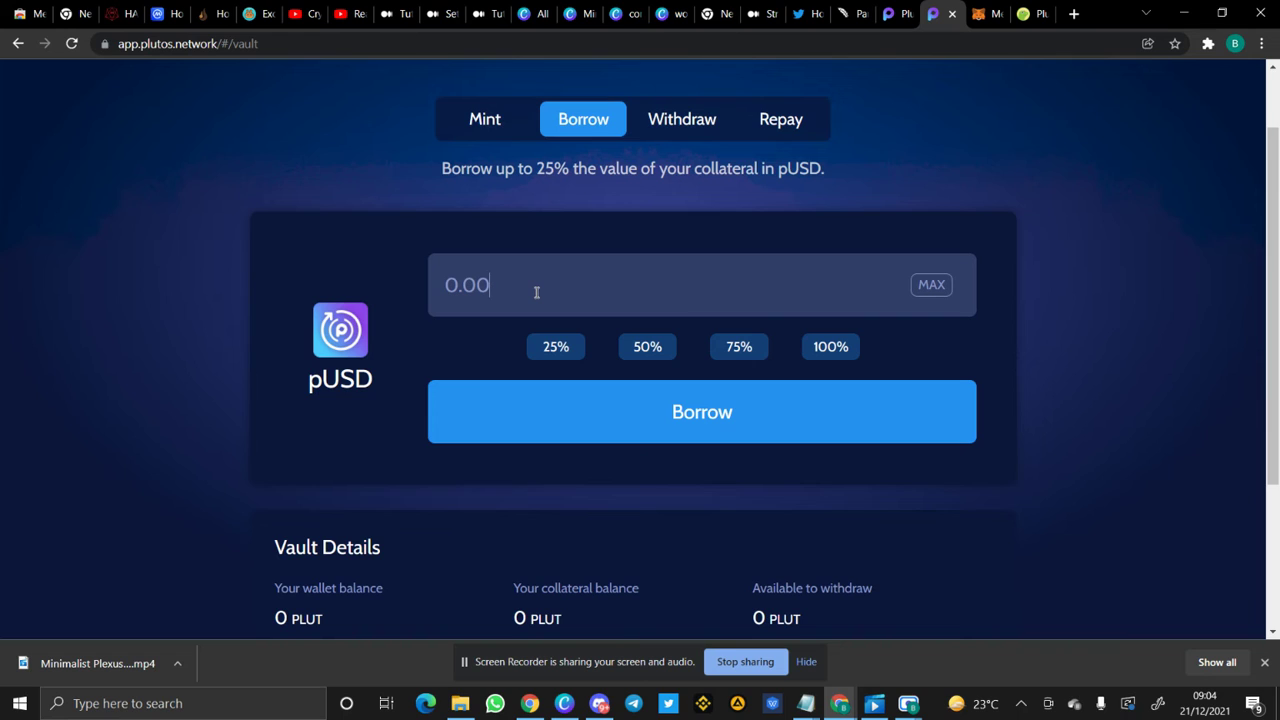
{"action": "key", "text": "BackSpace"}
{"action": "key", "text": "BackSpace"}
{"action": "key", "text": "BackSpace"}
{"action": "key", "text": "BackSpace"}
{"action": "type", "text": "40"}
{"action": "left_click", "coordinate": [763, 346]}
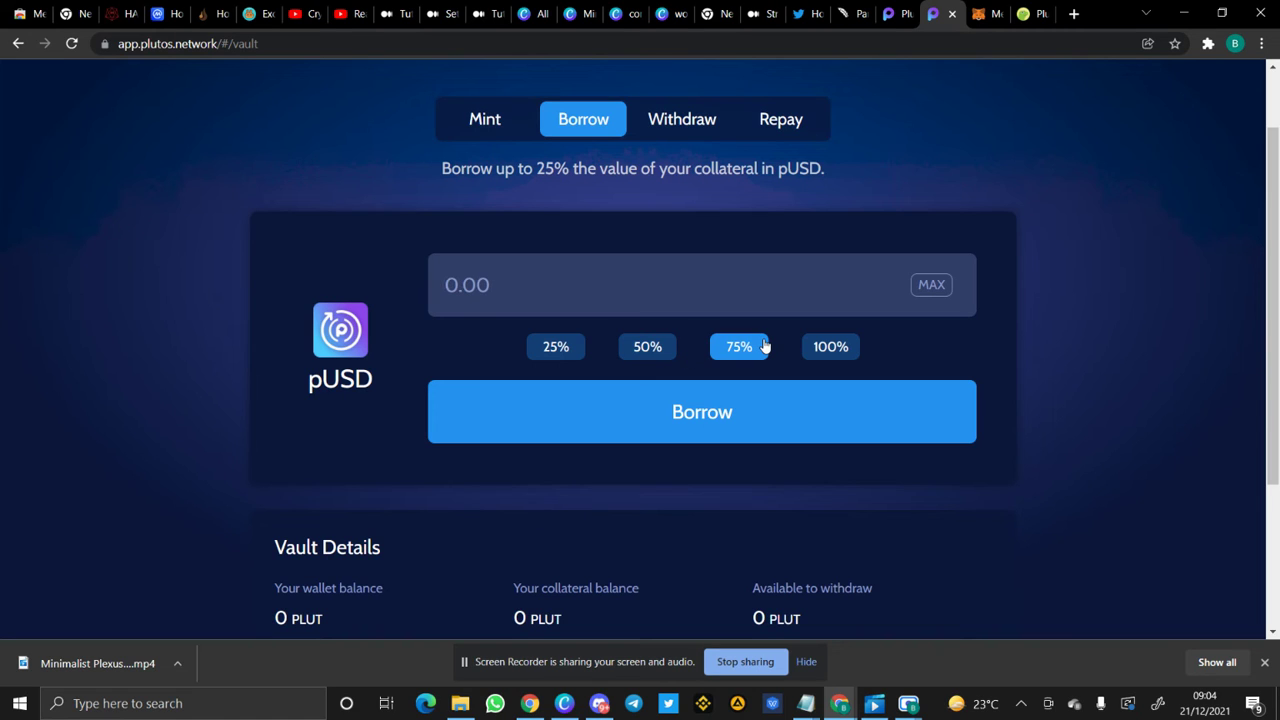
{"action": "left_click", "coordinate": [818, 347]}
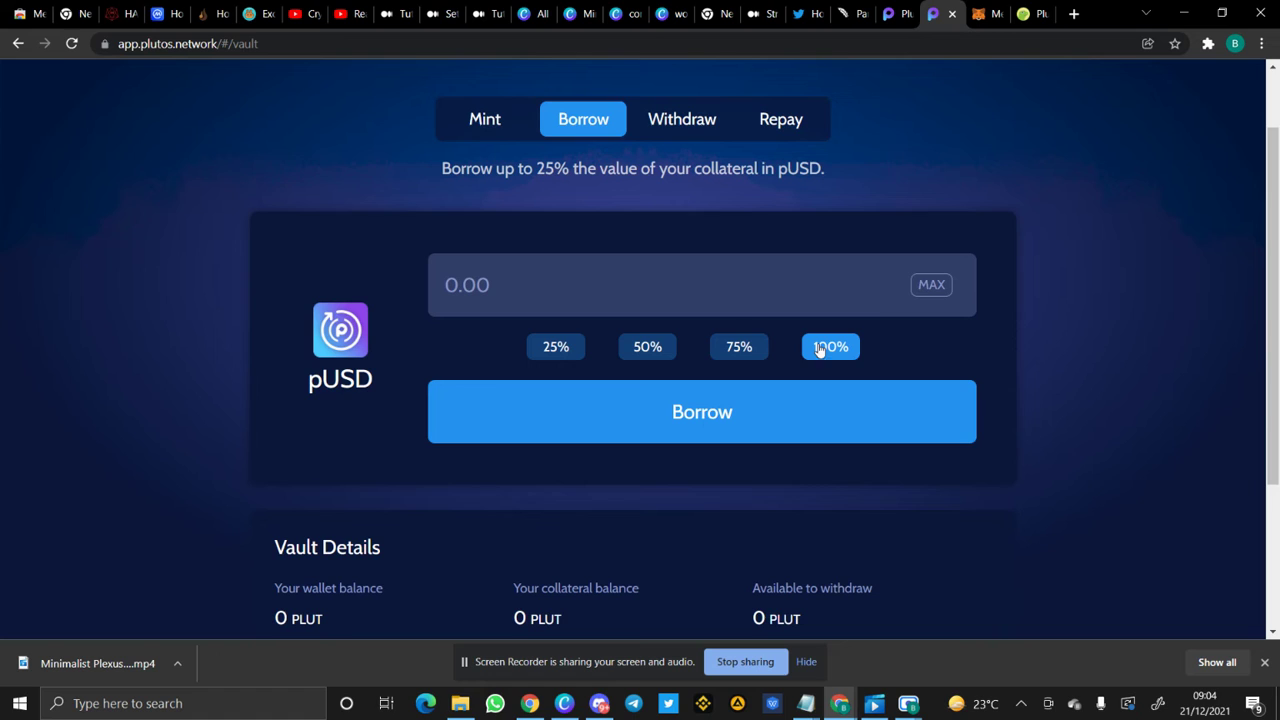
{"action": "left_click", "coordinate": [710, 285]}
{"action": "key", "text": "BackSpace"}
{"action": "key", "text": "BackSpace"}
{"action": "key", "text": "BackSpace"}
{"action": "key", "text": "BackSpace"}
{"action": "type", "text": "40"}
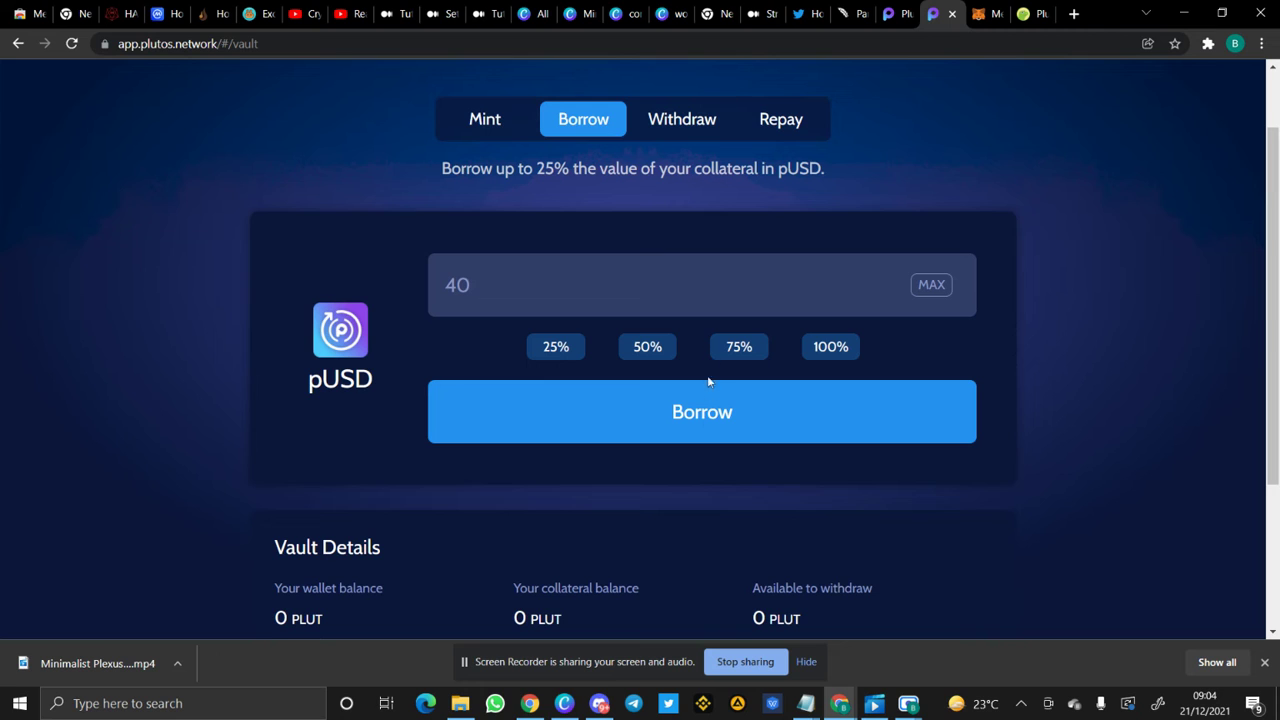
{"action": "left_click", "coordinate": [708, 418]}
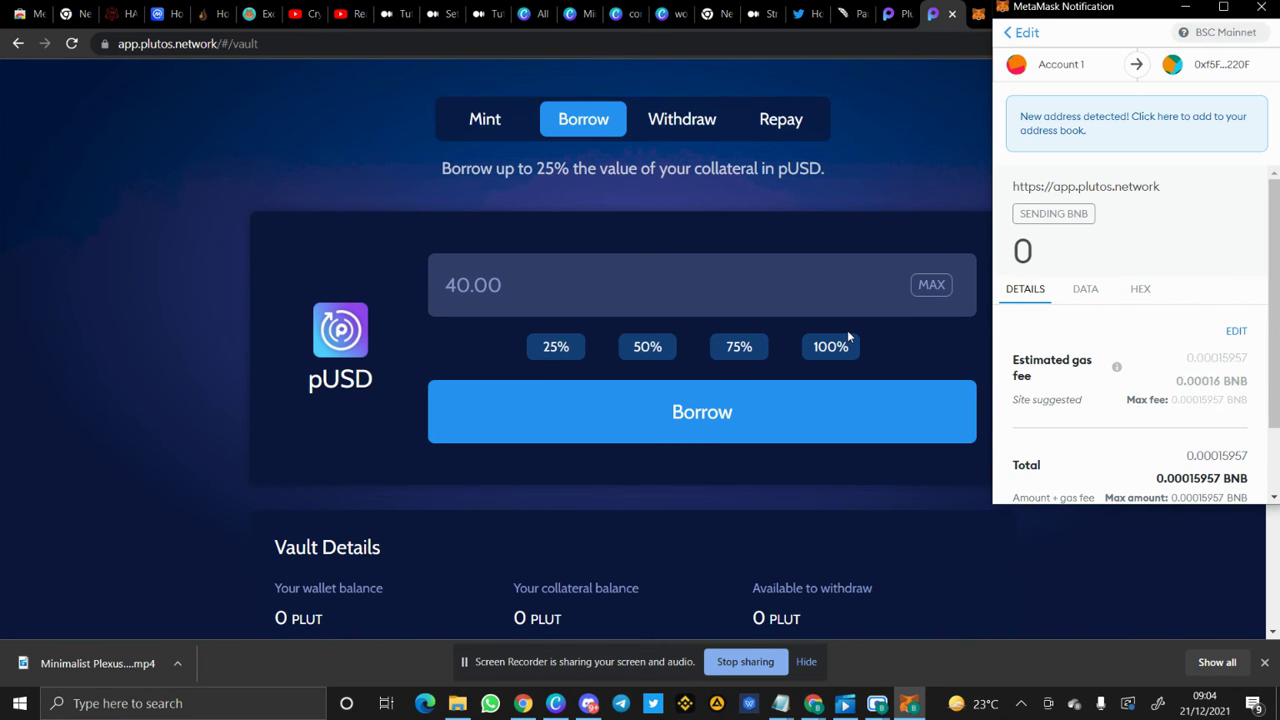
Review the 40 pUSD borrow transaction and its gas settings in MetaMask without confirming, then return to the Vault
{"action": "scroll", "coordinate": [1107, 308], "scroll_direction": "down", "scroll_amount": 2}
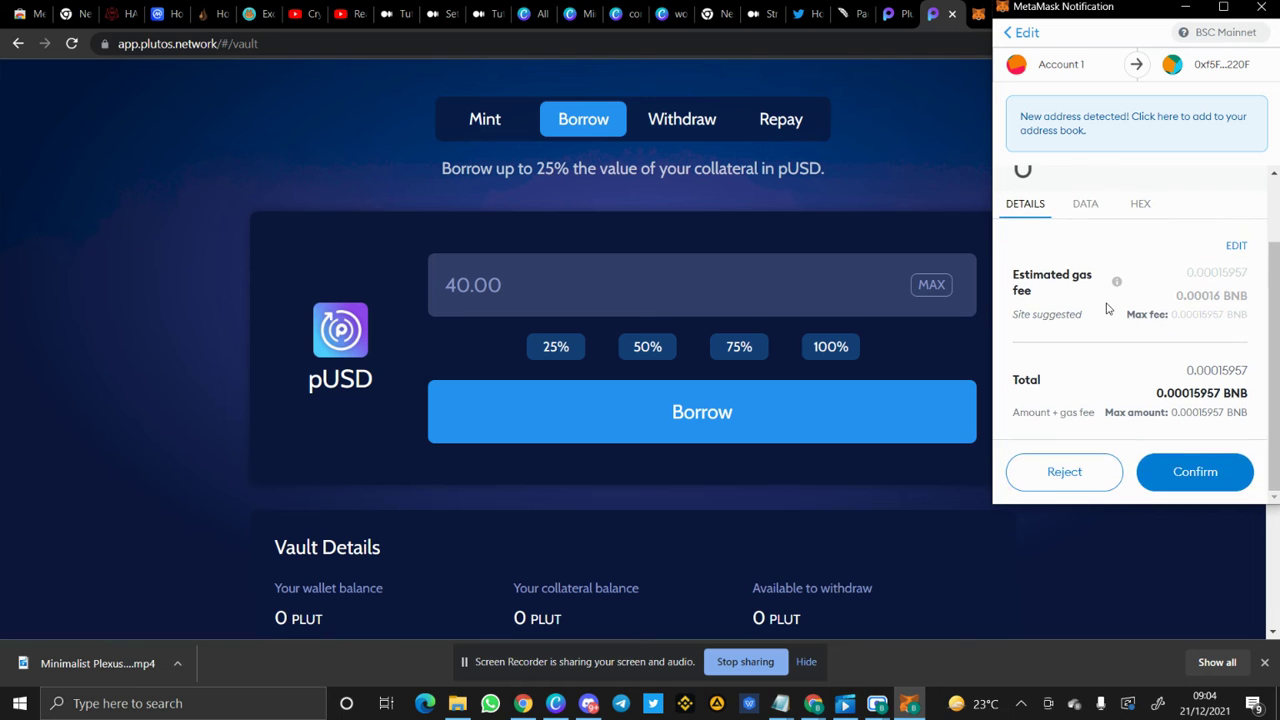
{"action": "scroll", "coordinate": [1107, 308], "scroll_direction": "up", "scroll_amount": 2}
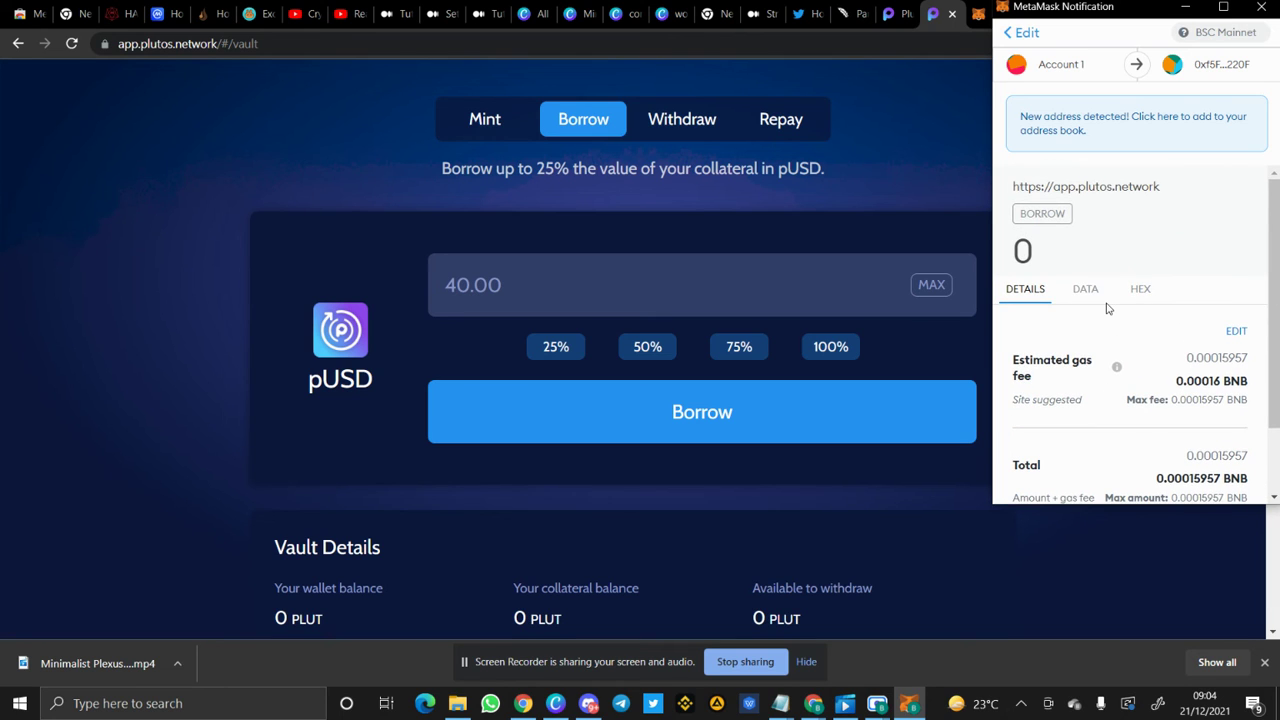
{"action": "scroll", "coordinate": [1107, 308], "scroll_direction": "down", "scroll_amount": 2}
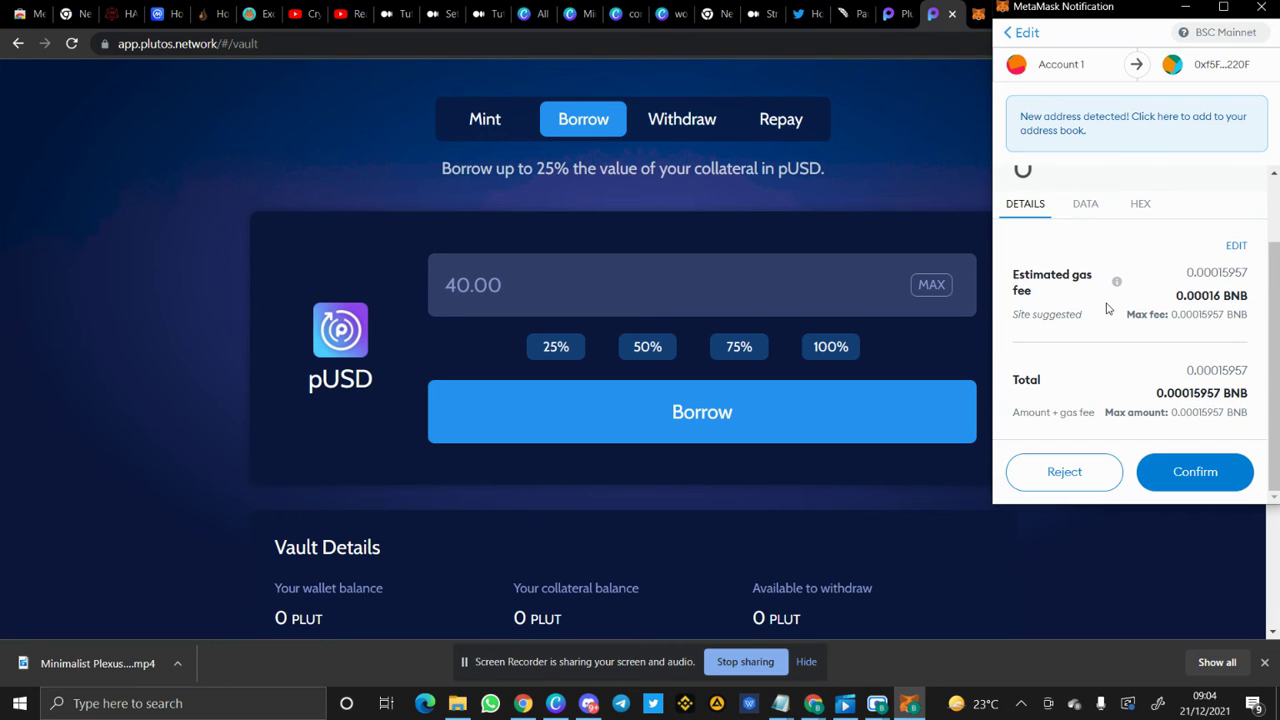
{"action": "left_click", "coordinate": [1022, 35]}
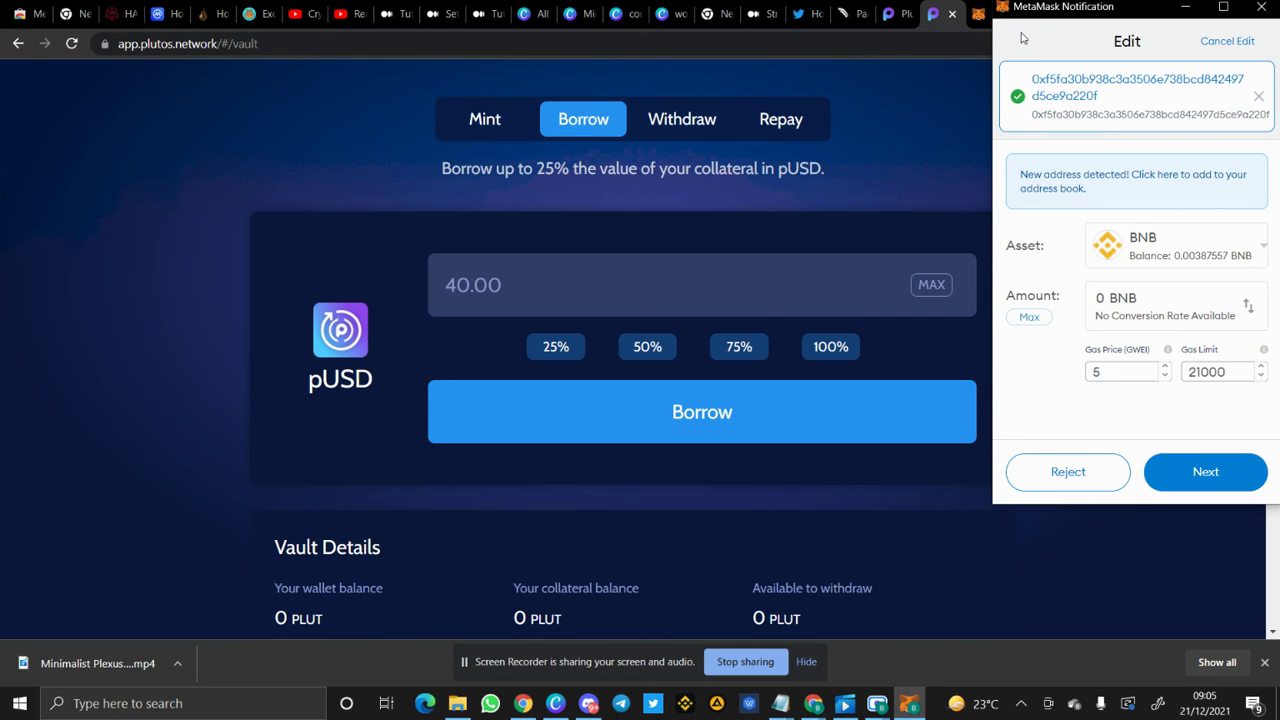
{"action": "left_click", "coordinate": [941, 162]}
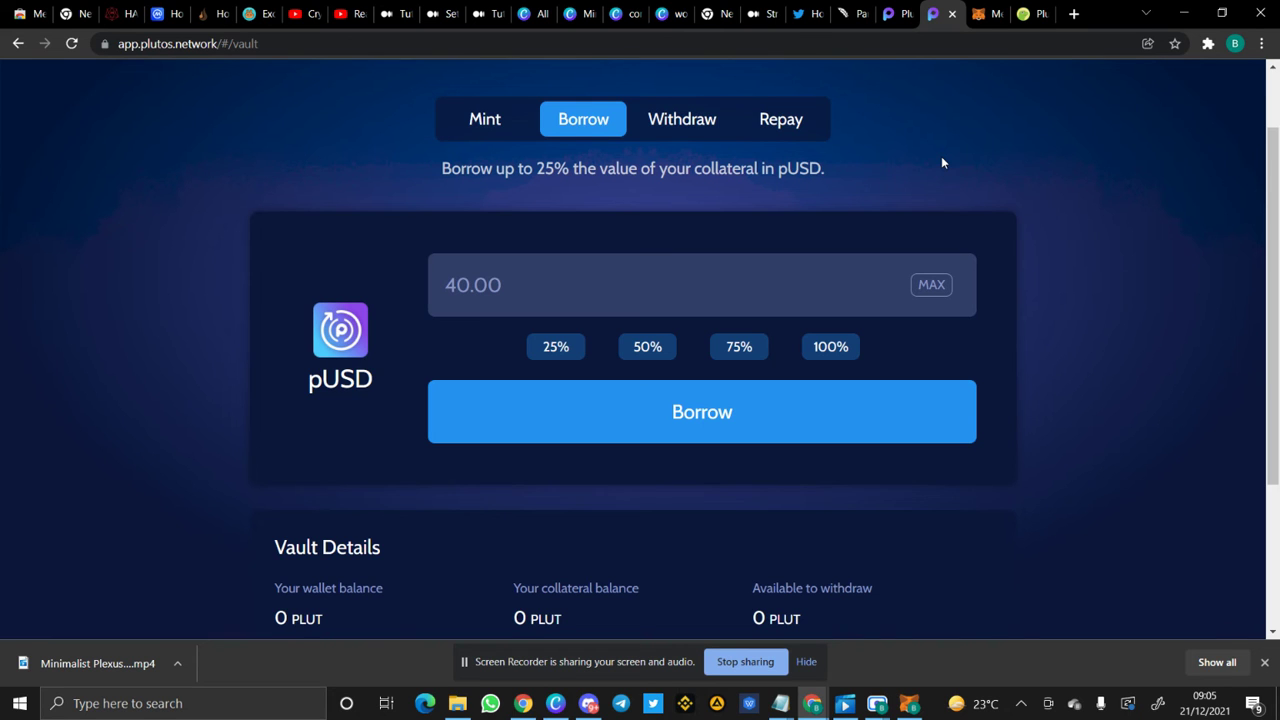
{"action": "scroll", "coordinate": [941, 162], "scroll_direction": "up", "scroll_amount": 1}
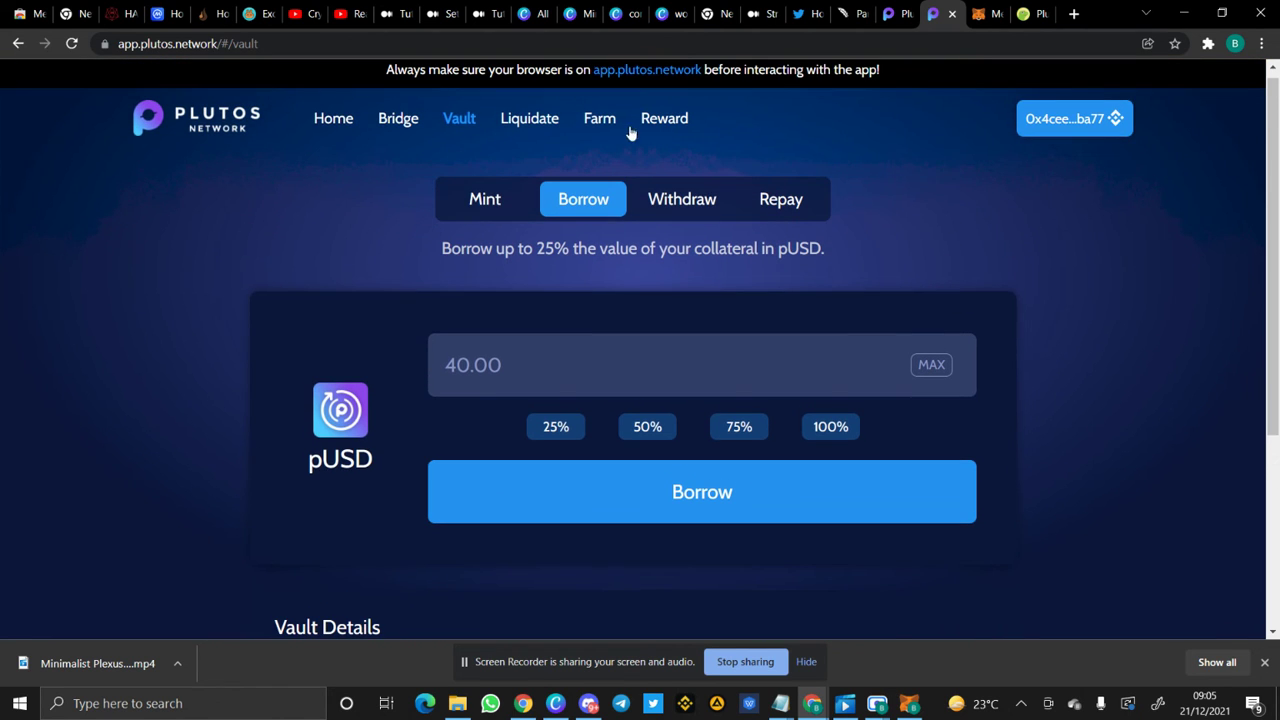
Open the Active Farm PLUT Pool staking page
{"action": "left_click", "coordinate": [606, 122]}
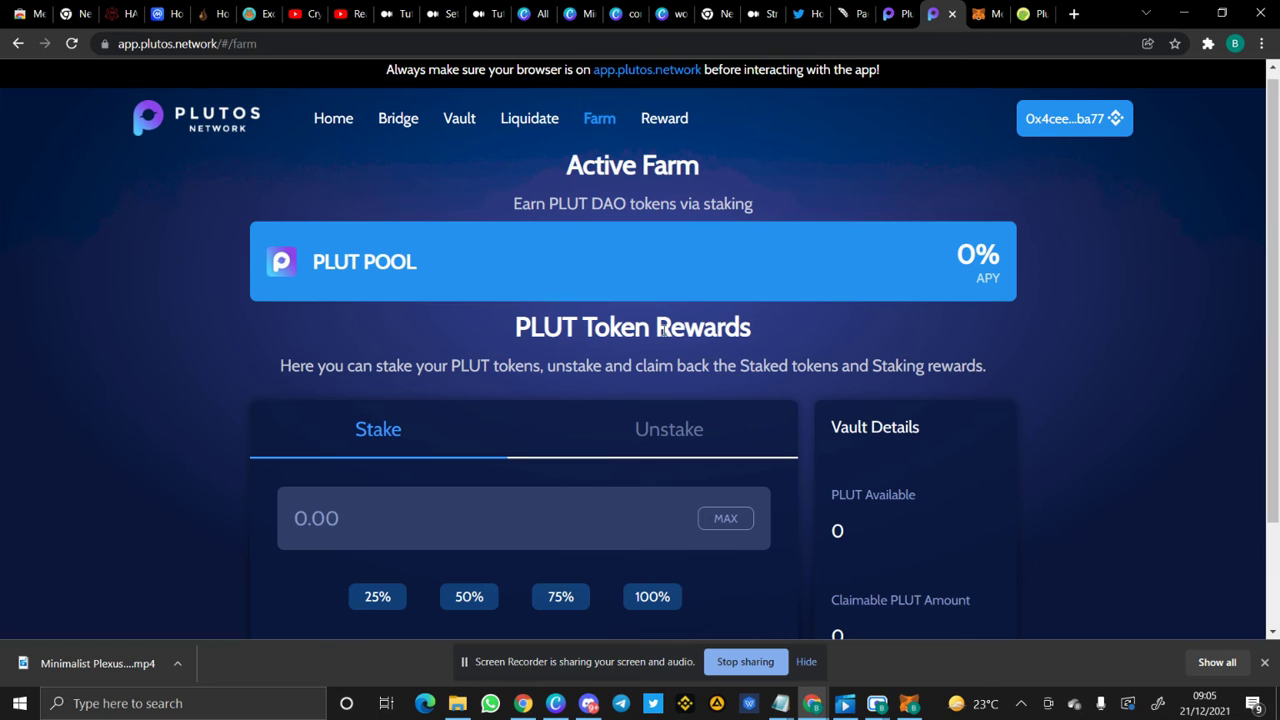
{"action": "scroll", "coordinate": [663, 331], "scroll_direction": "down", "scroll_amount": 1}
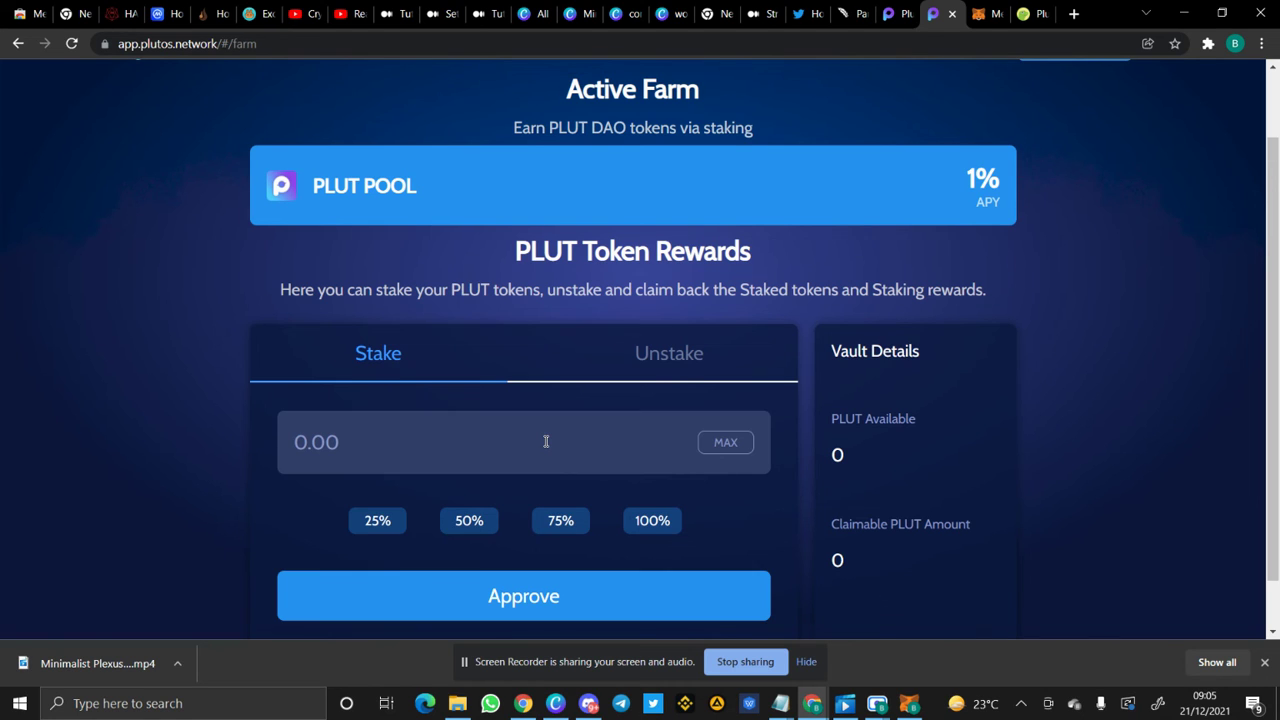
{"action": "scroll", "coordinate": [546, 441], "scroll_direction": "down", "scroll_amount": 1}
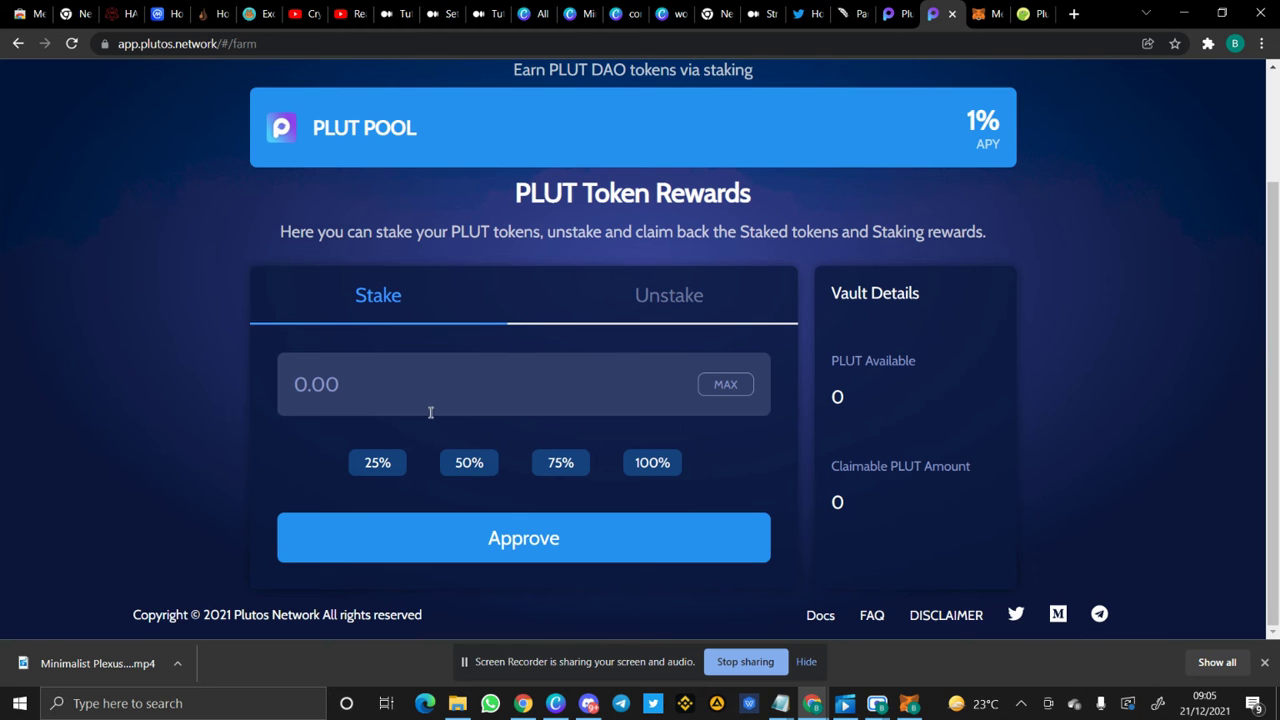
{"action": "scroll", "coordinate": [697, 430], "scroll_direction": "up", "scroll_amount": 2}
{"action": "scroll", "coordinate": [696, 425], "scroll_direction": "down", "scroll_amount": 1}
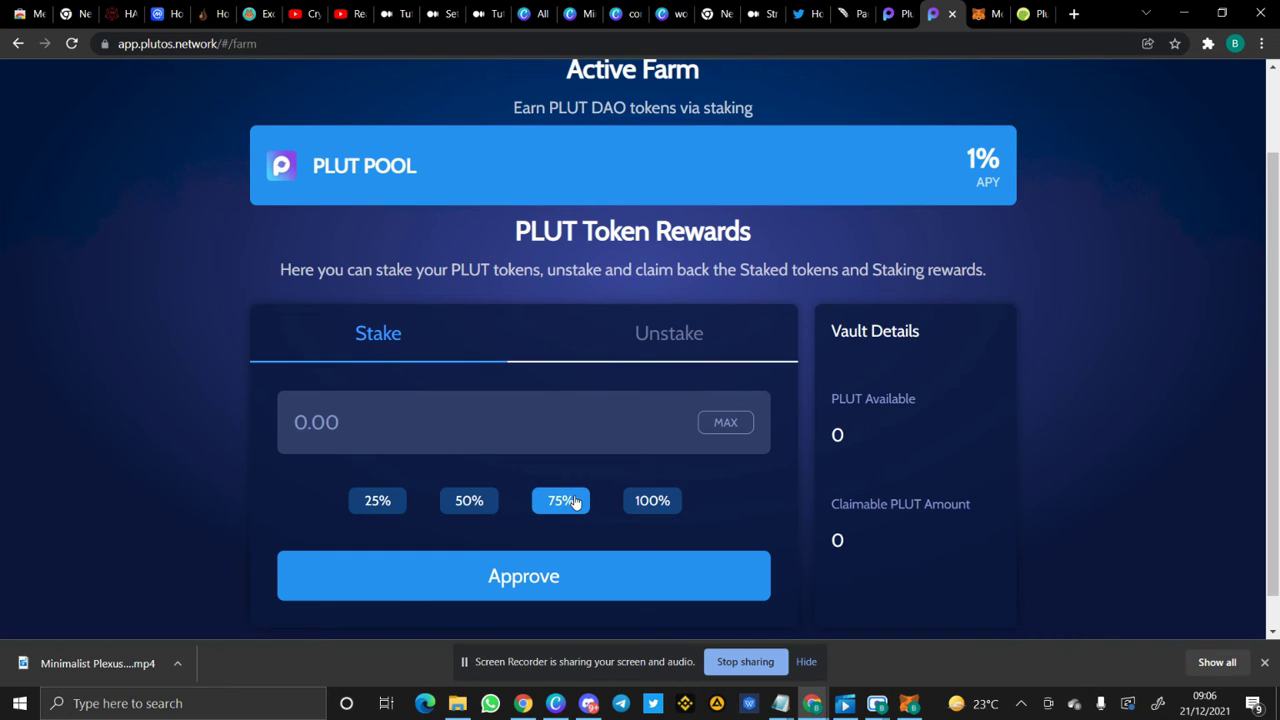
Enter a stake amount of 49 PLUT, starting from the 100% balance
{"action": "left_click", "coordinate": [645, 503]}
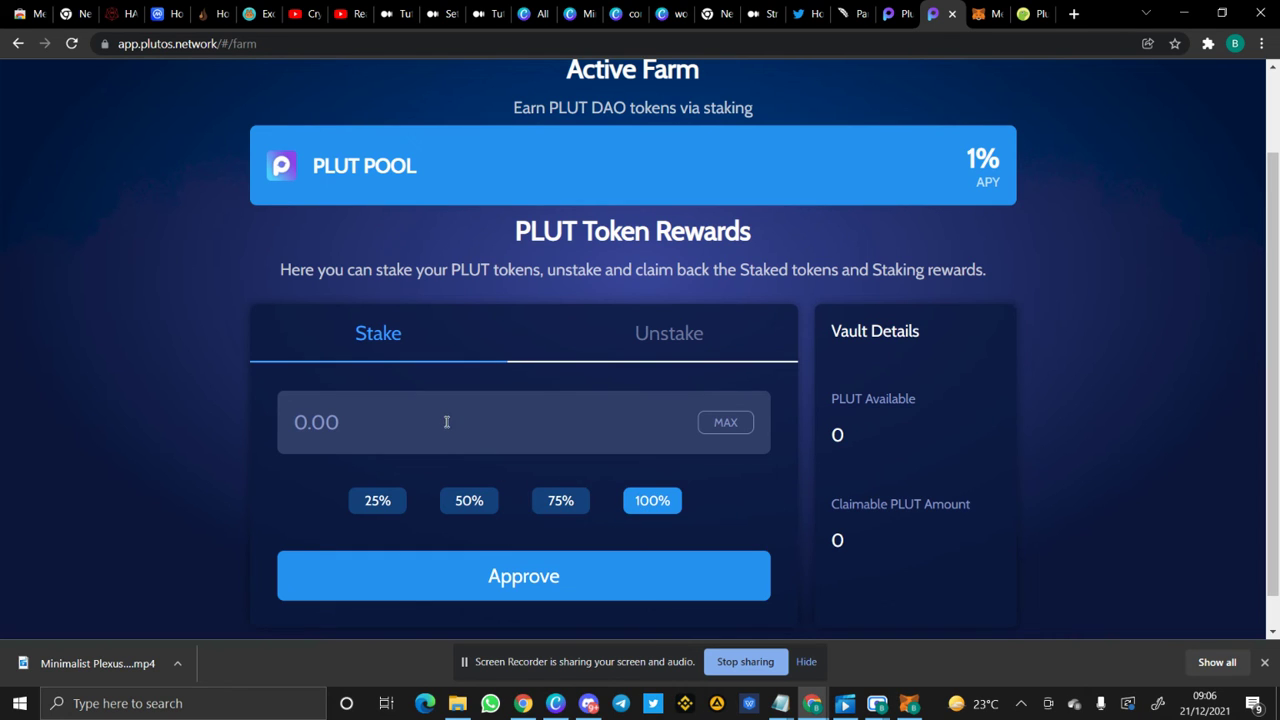
{"action": "left_click", "coordinate": [337, 424]}
{"action": "key", "text": "BackSpace"}
{"action": "key", "text": "BackSpace"}
{"action": "key", "text": "BackSpace"}
{"action": "key", "text": "BackSpace"}
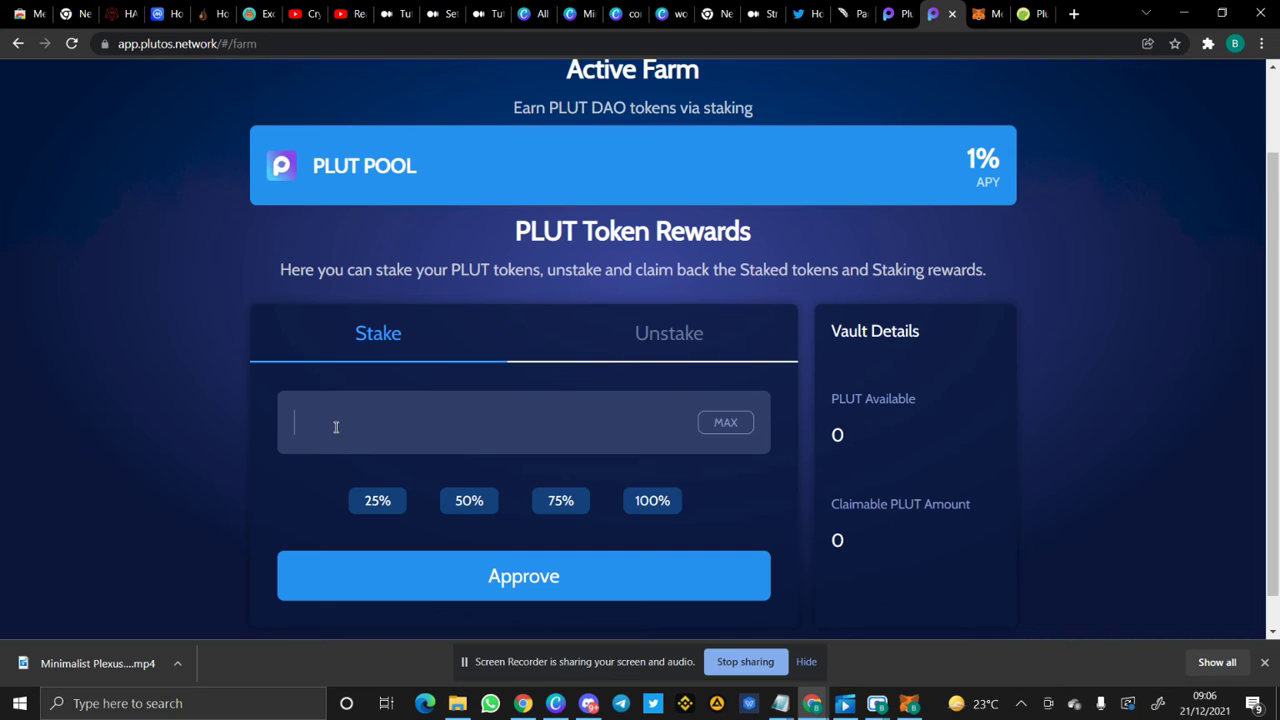
{"action": "type", "text": "49"}
Request approval to stake 49 PLUT and confirm the 0 BNB transaction in MetaMask
{"action": "left_click", "coordinate": [459, 582]}
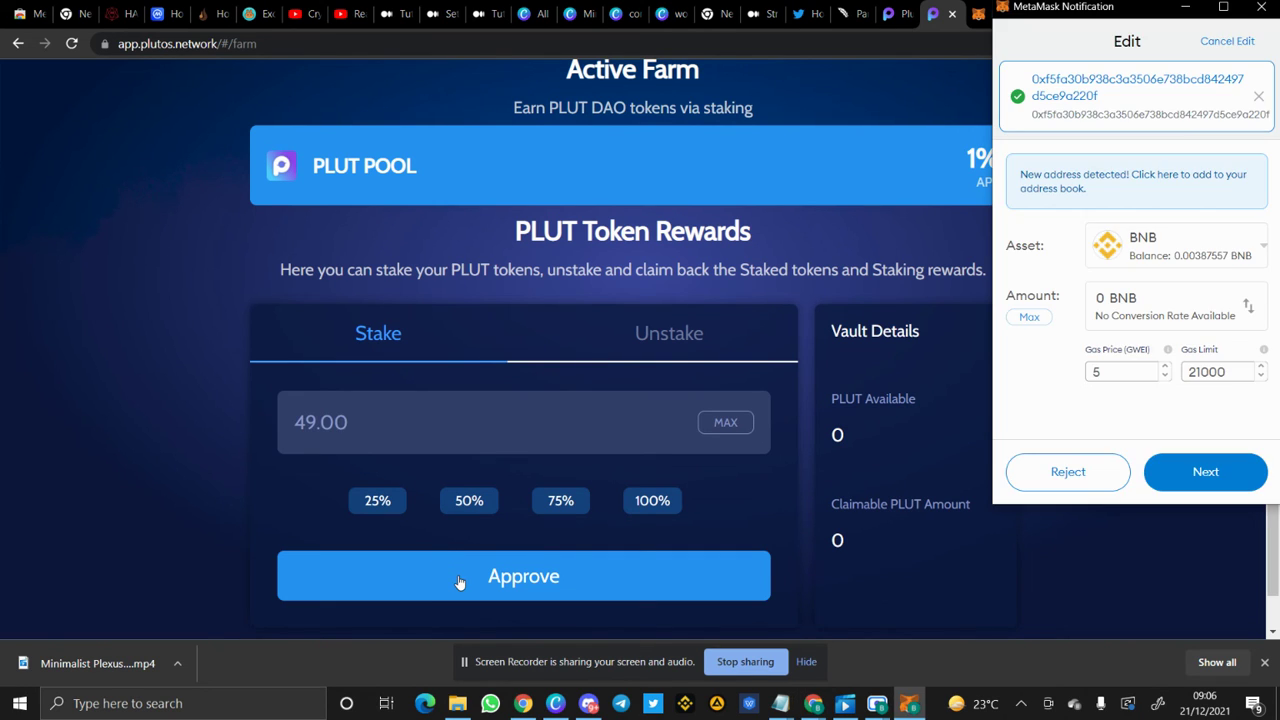
{"action": "left_click", "coordinate": [1203, 472]}
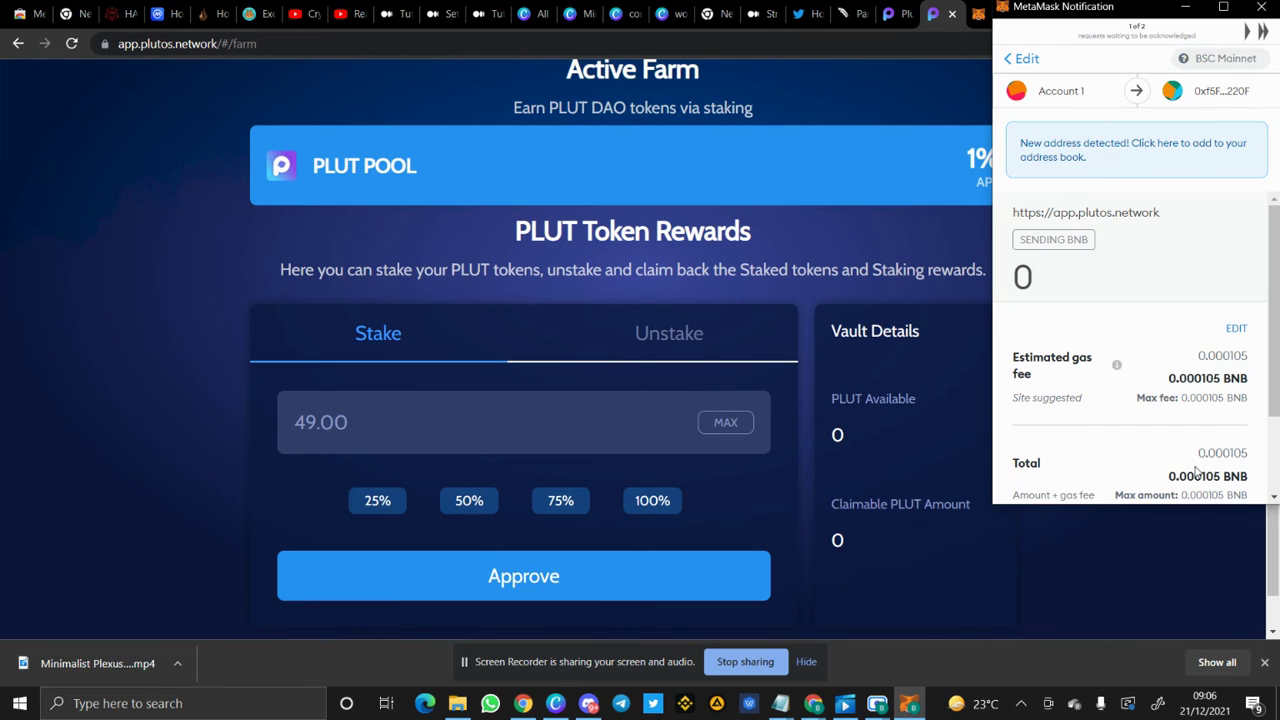
{"action": "scroll", "coordinate": [1197, 470], "scroll_direction": "down", "scroll_amount": 2}
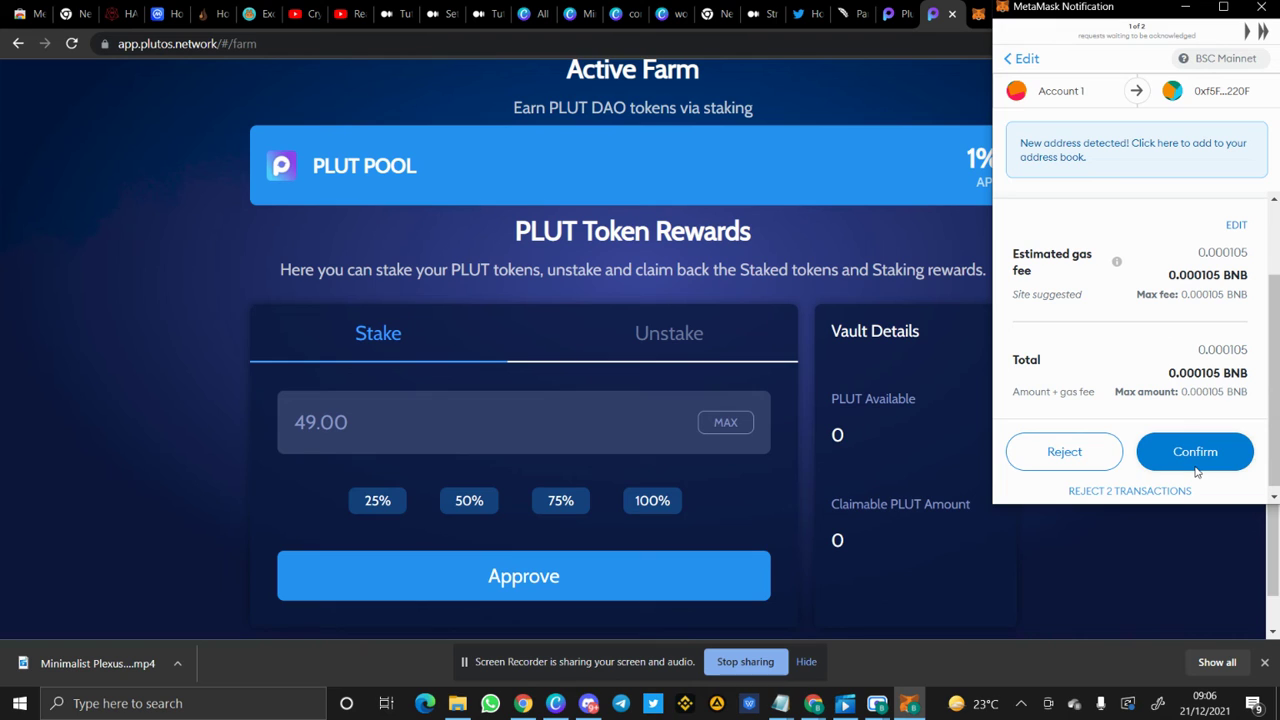
{"action": "left_click", "coordinate": [1190, 456]}
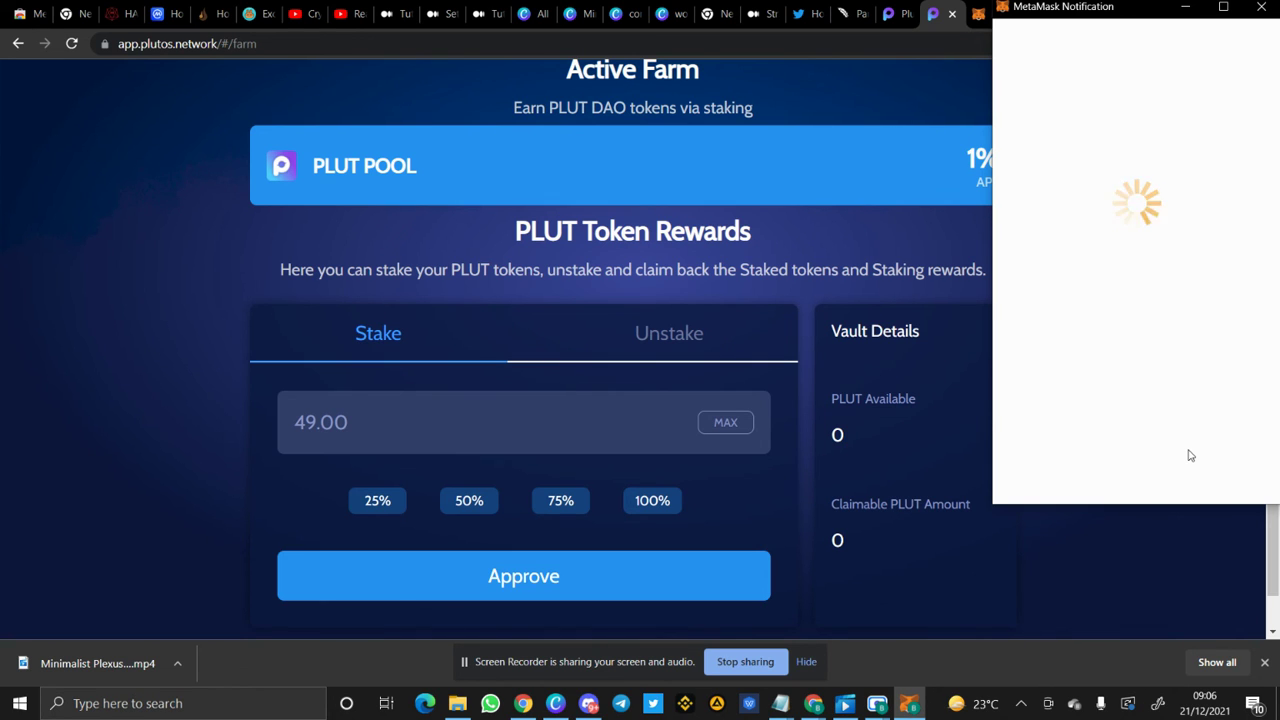
Grant app.plutos.network permission to spend PLUT in MetaMask
{"action": "left_click", "coordinate": [984, 22]}
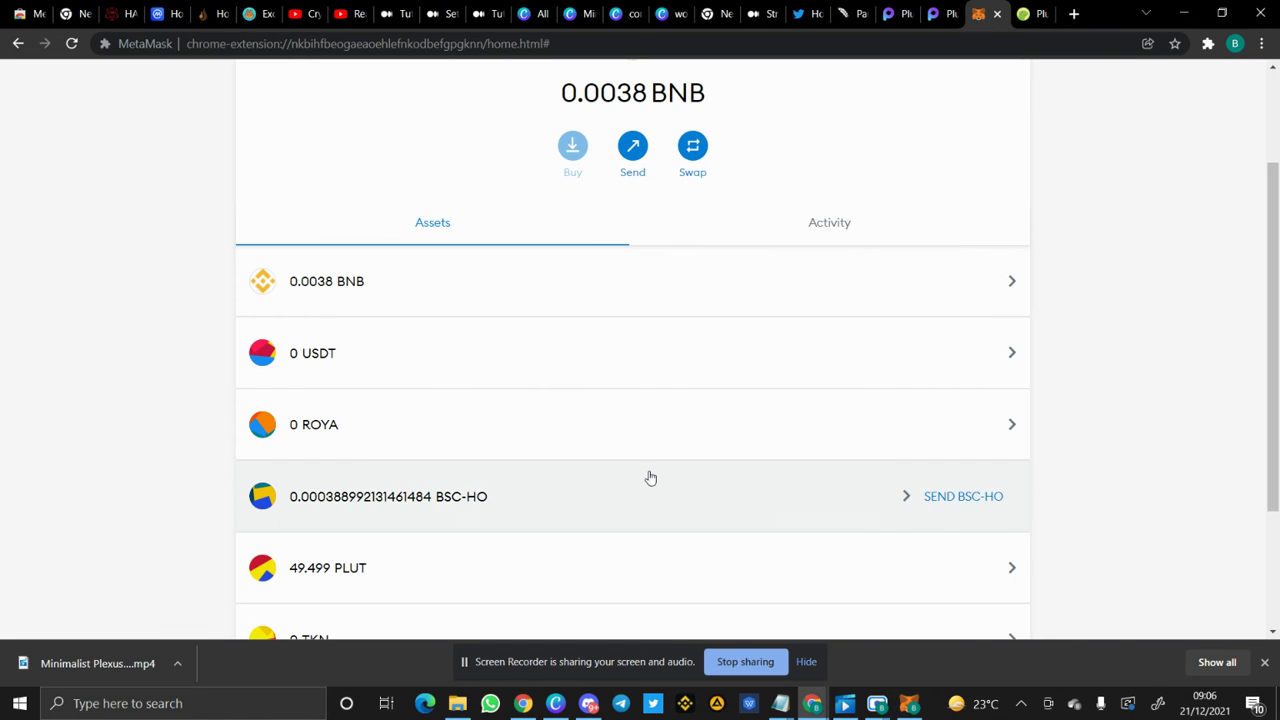
{"action": "scroll", "coordinate": [651, 479], "scroll_direction": "down", "scroll_amount": 2}
{"action": "scroll", "coordinate": [651, 479], "scroll_direction": "up", "scroll_amount": 3}
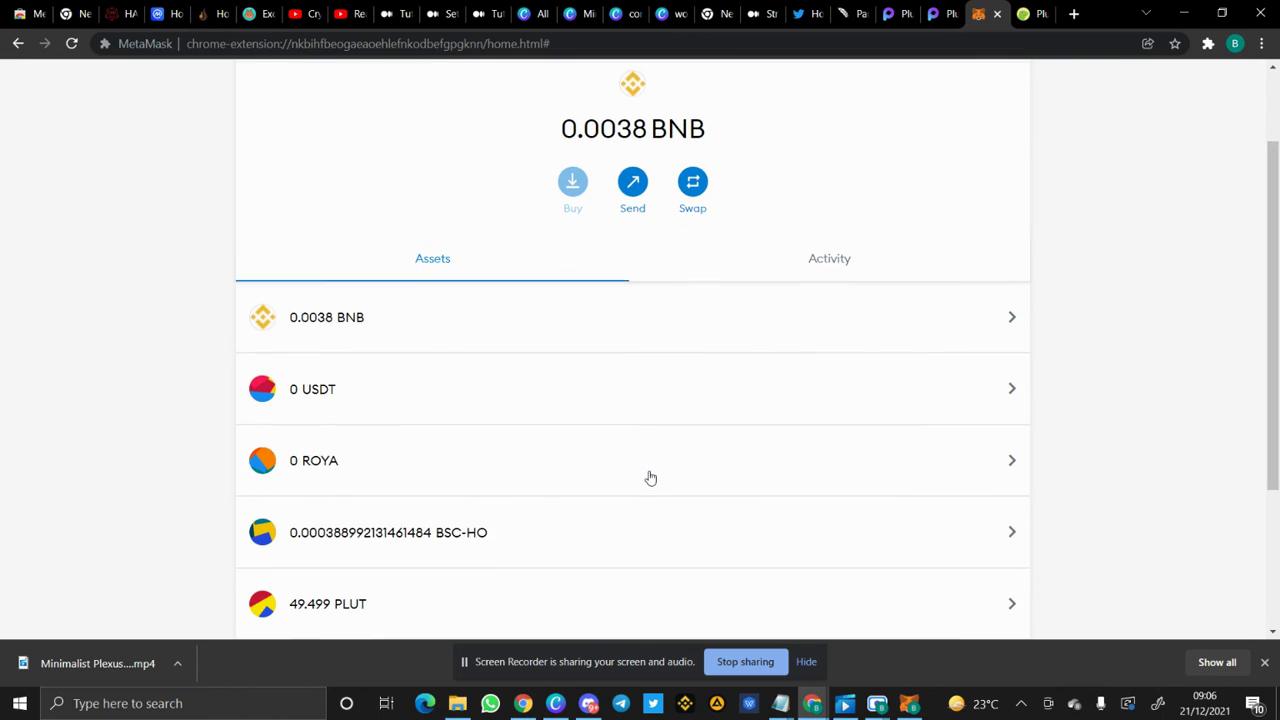
{"action": "scroll", "coordinate": [651, 479], "scroll_direction": "down", "scroll_amount": 1}
{"action": "scroll", "coordinate": [650, 478], "scroll_direction": "down", "scroll_amount": 1}
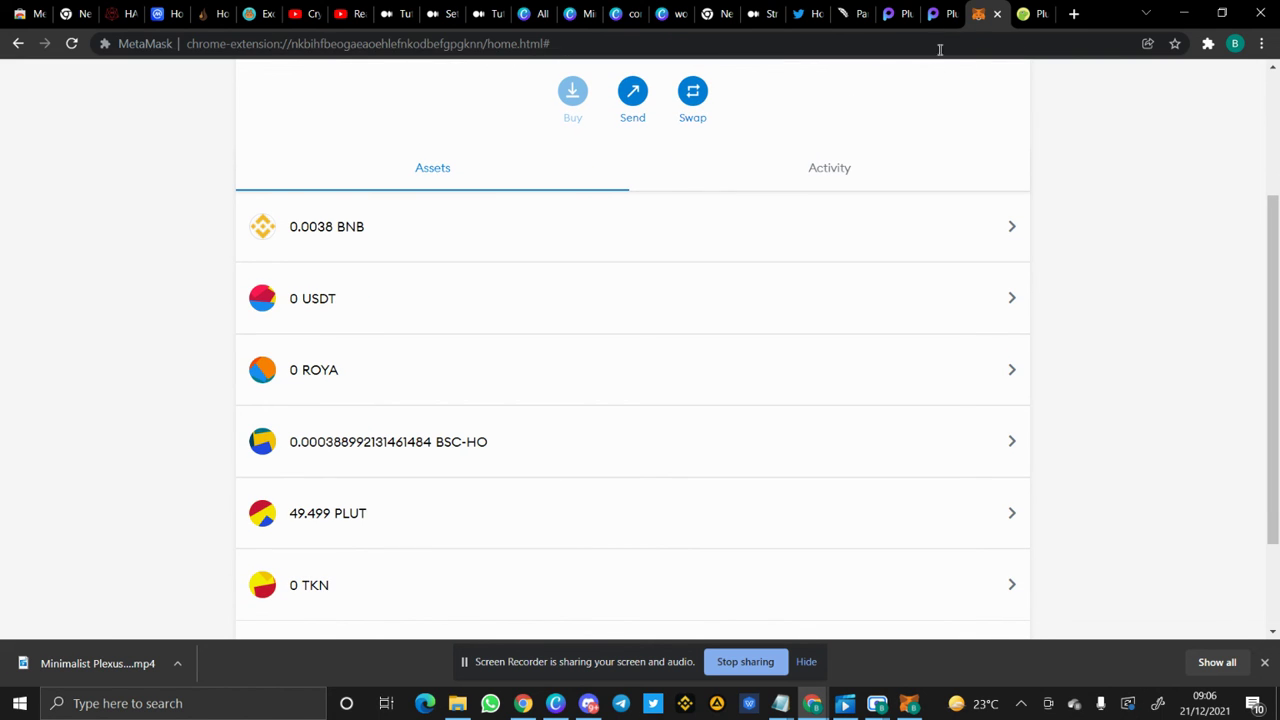
{"action": "left_click", "coordinate": [945, 12]}
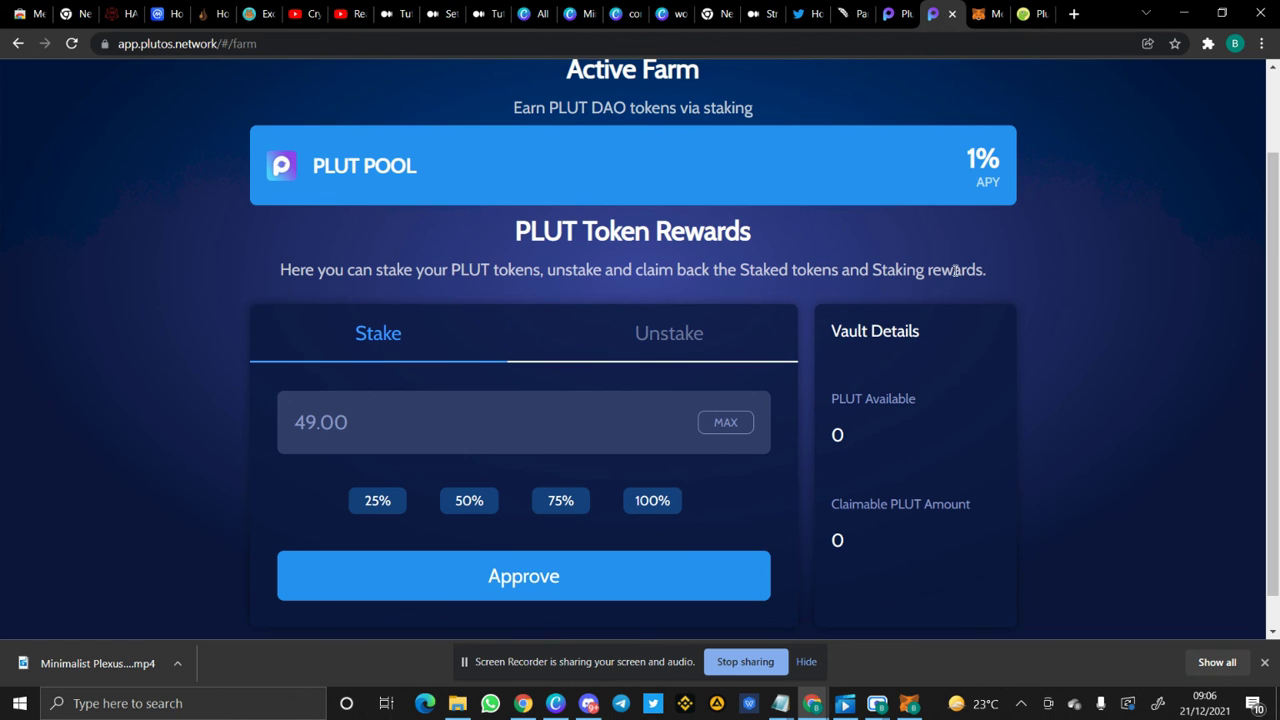
{"action": "scroll", "coordinate": [955, 270], "scroll_direction": "down", "scroll_amount": 1}
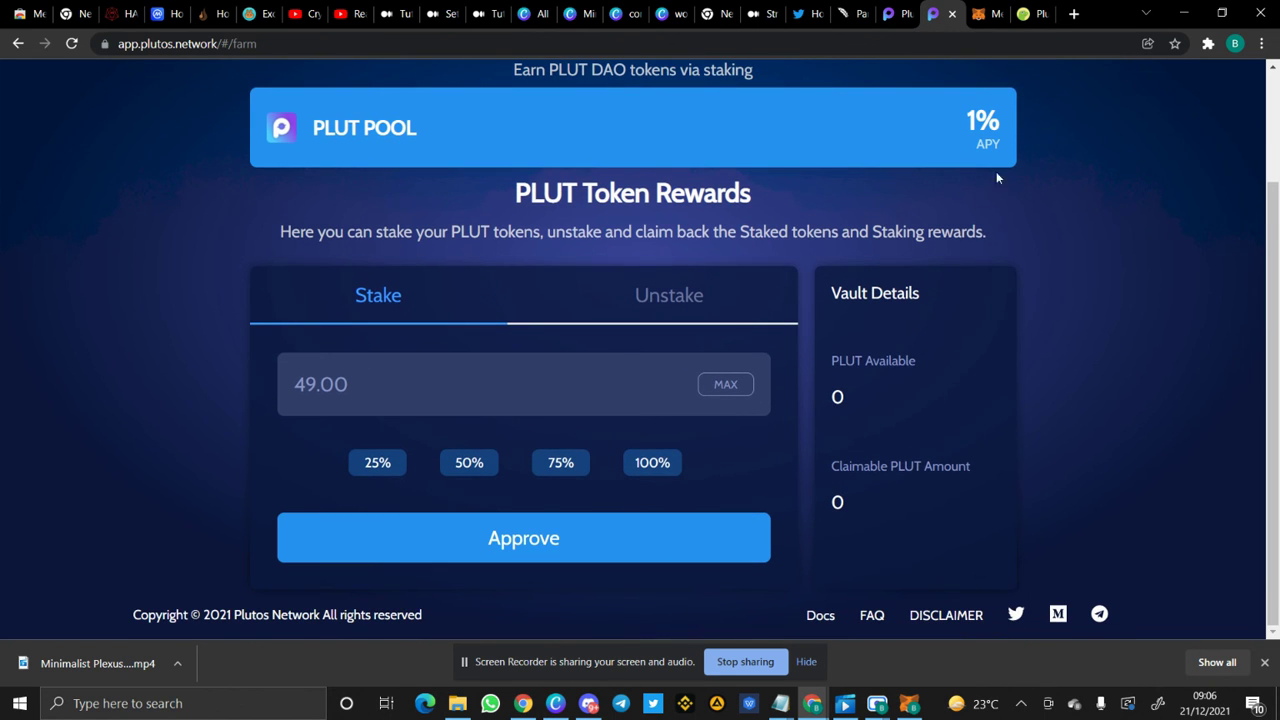
{"action": "left_click", "coordinate": [987, 14]}
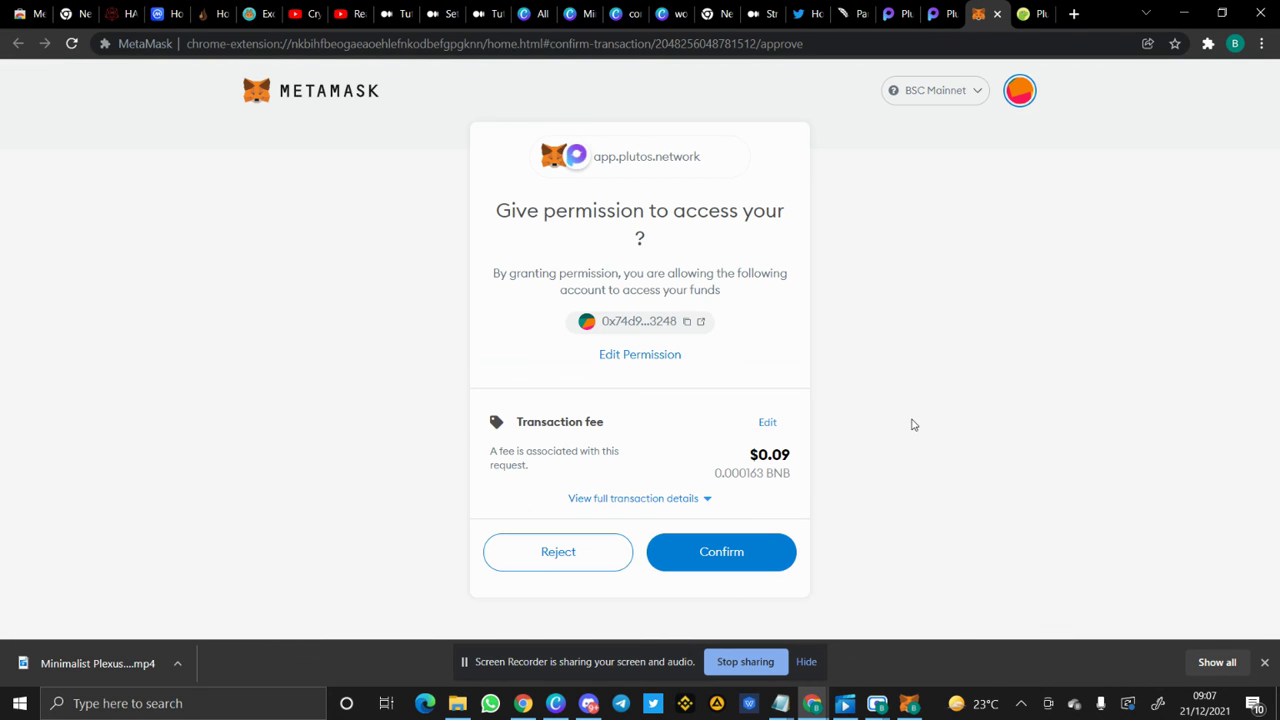
{"action": "left_click", "coordinate": [767, 551]}
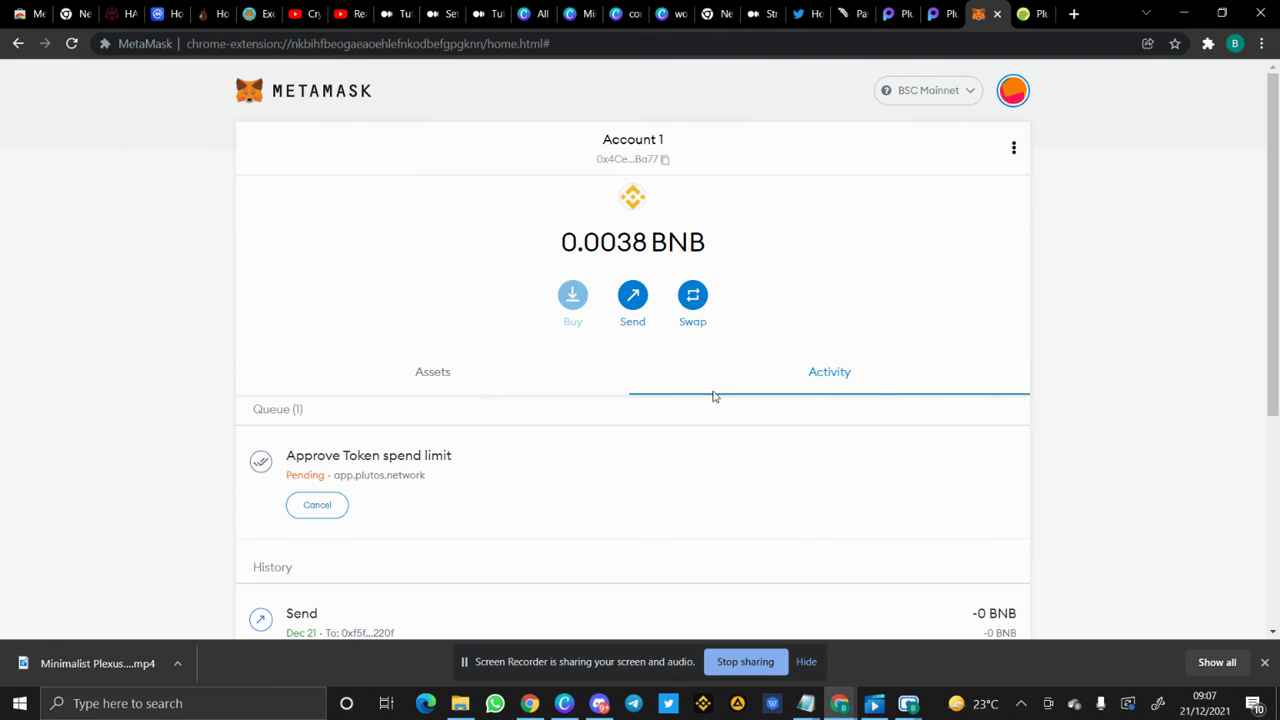
Review the wallet's assets, showing 49.499 PLUT, and return to the PLUT farm page
{"action": "scroll", "coordinate": [716, 392], "scroll_direction": "down", "scroll_amount": 1}
{"action": "scroll", "coordinate": [716, 392], "scroll_direction": "down", "scroll_amount": 1}
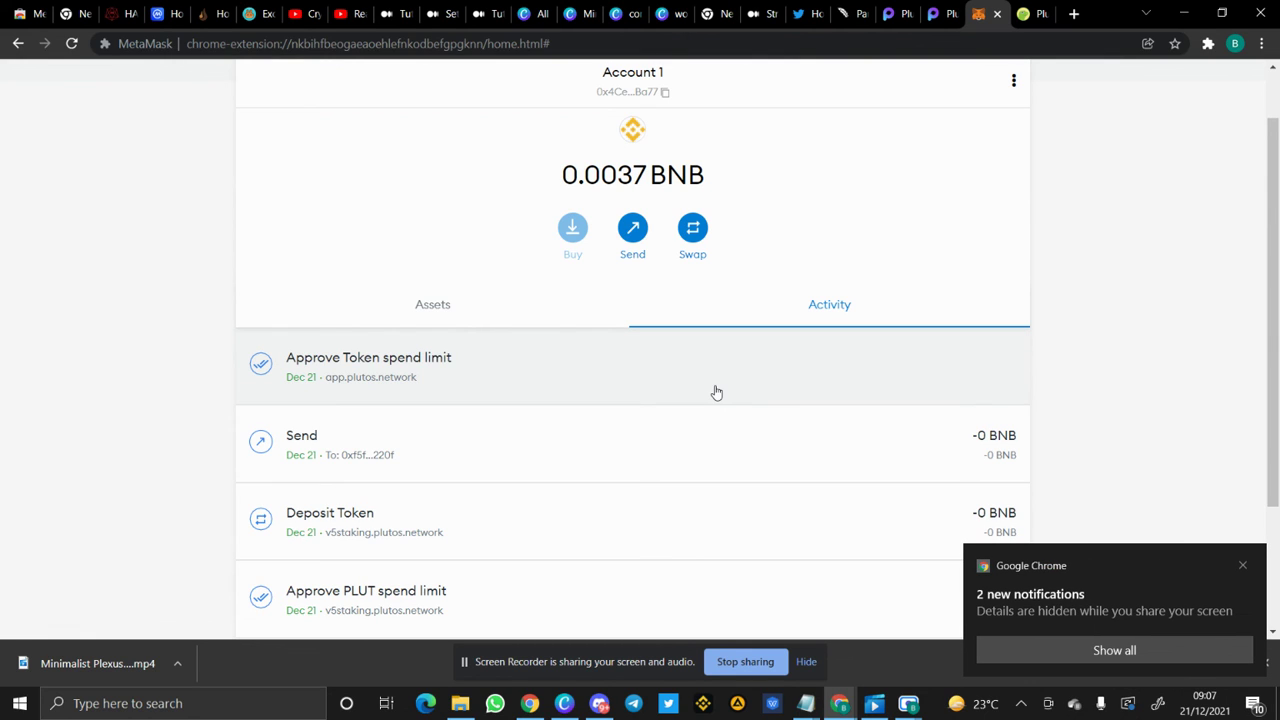
{"action": "left_click", "coordinate": [424, 312]}
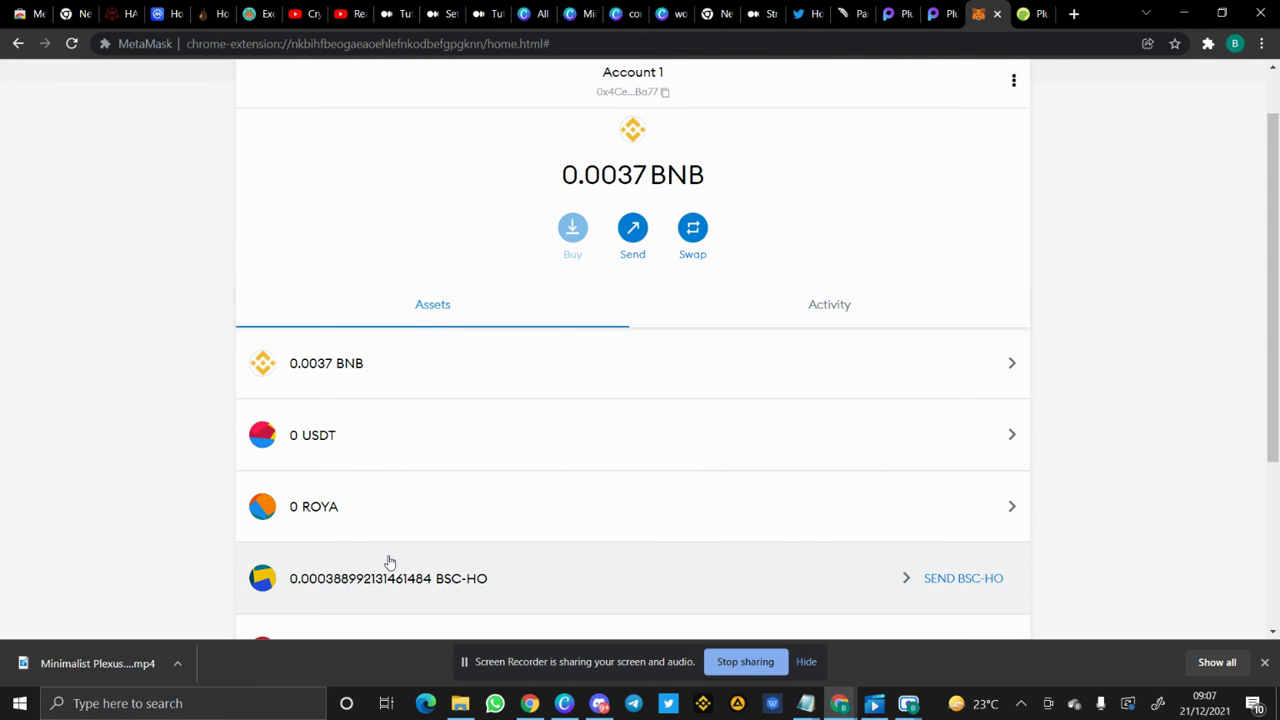
{"action": "scroll", "coordinate": [388, 566], "scroll_direction": "down", "scroll_amount": 1}
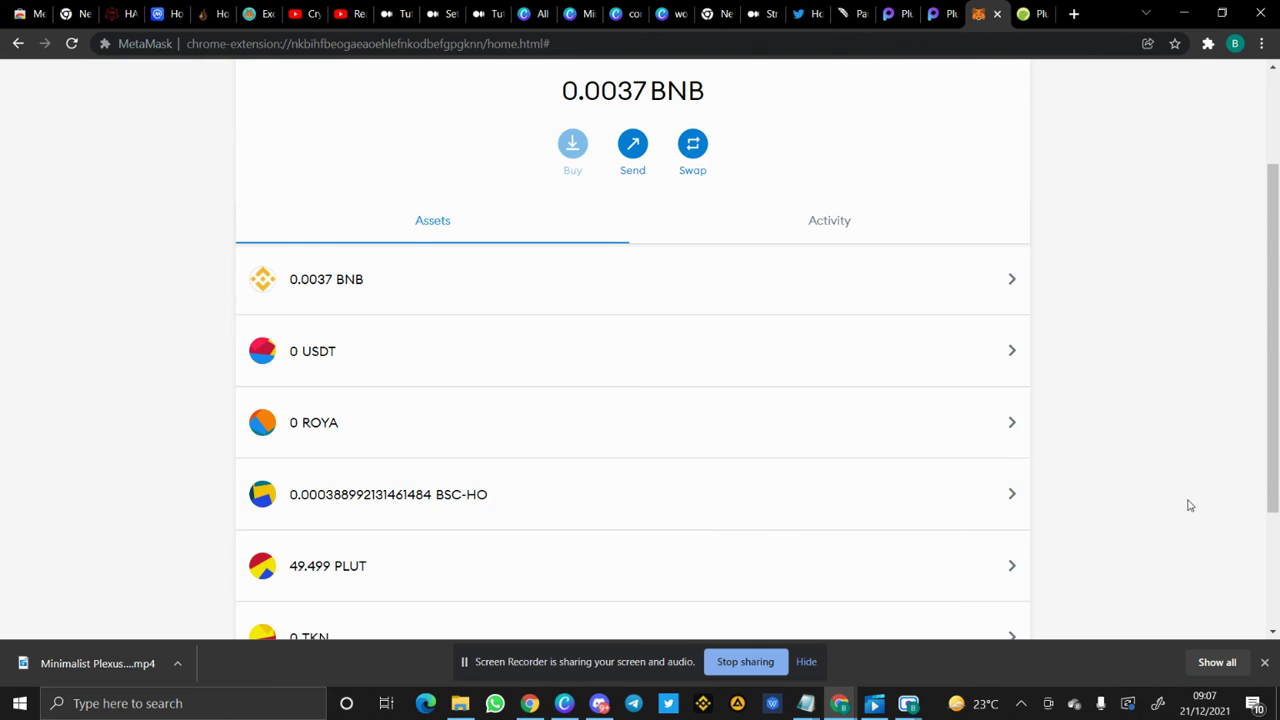
{"action": "scroll", "coordinate": [1189, 506], "scroll_direction": "down", "scroll_amount": 1}
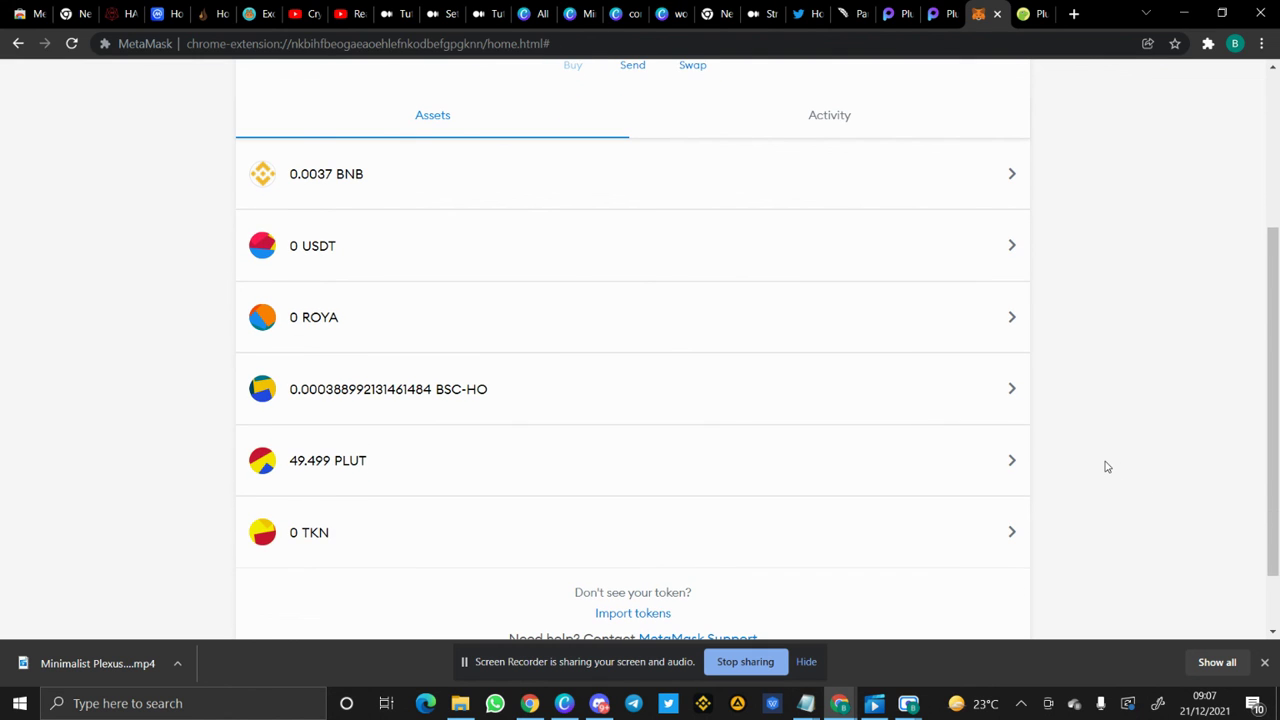
{"action": "left_click", "coordinate": [933, 14]}
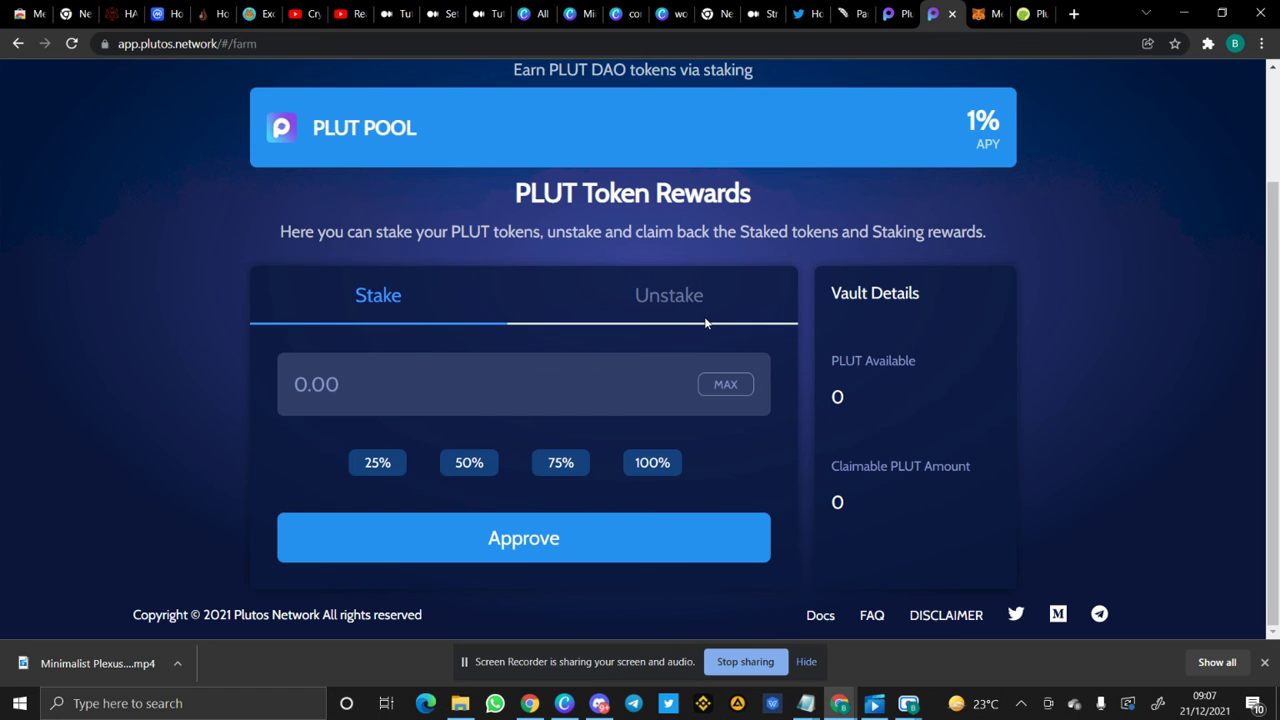
Check the Unstake form, then reload MetaMask to show 0.0037 BNB and 49.499 PLUT
{"action": "left_click", "coordinate": [670, 297]}
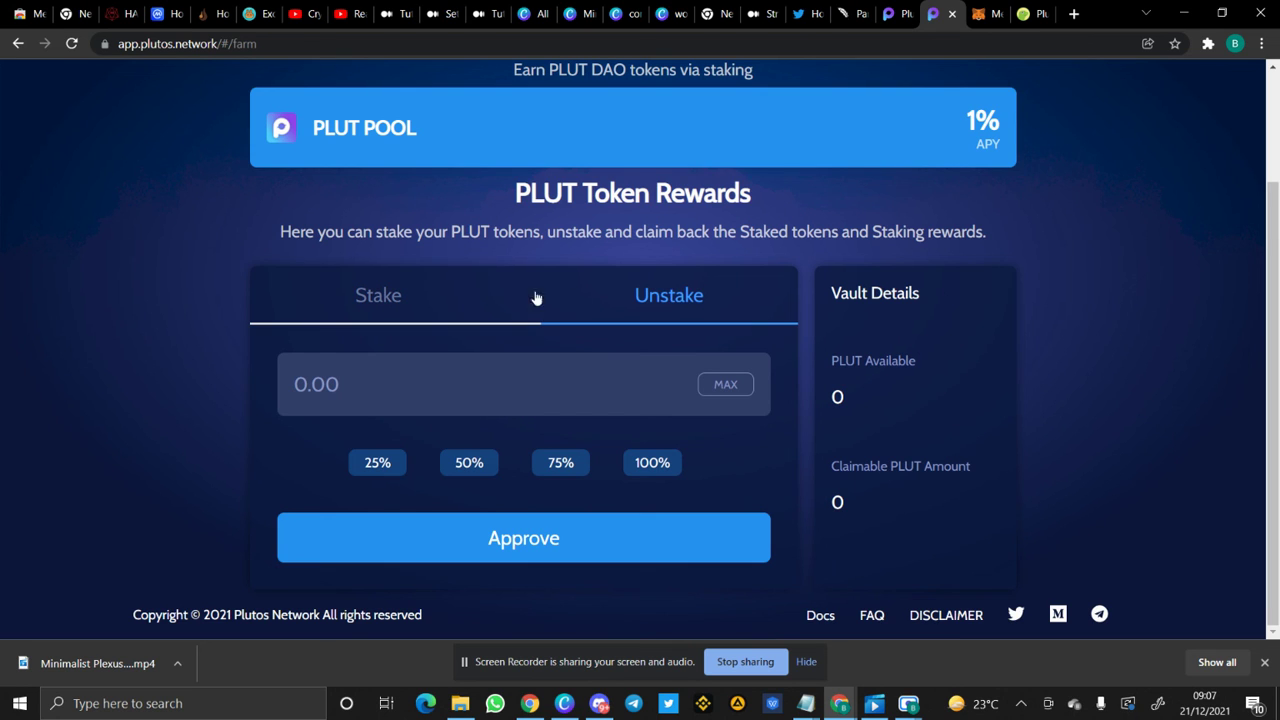
{"action": "left_click", "coordinate": [392, 299]}
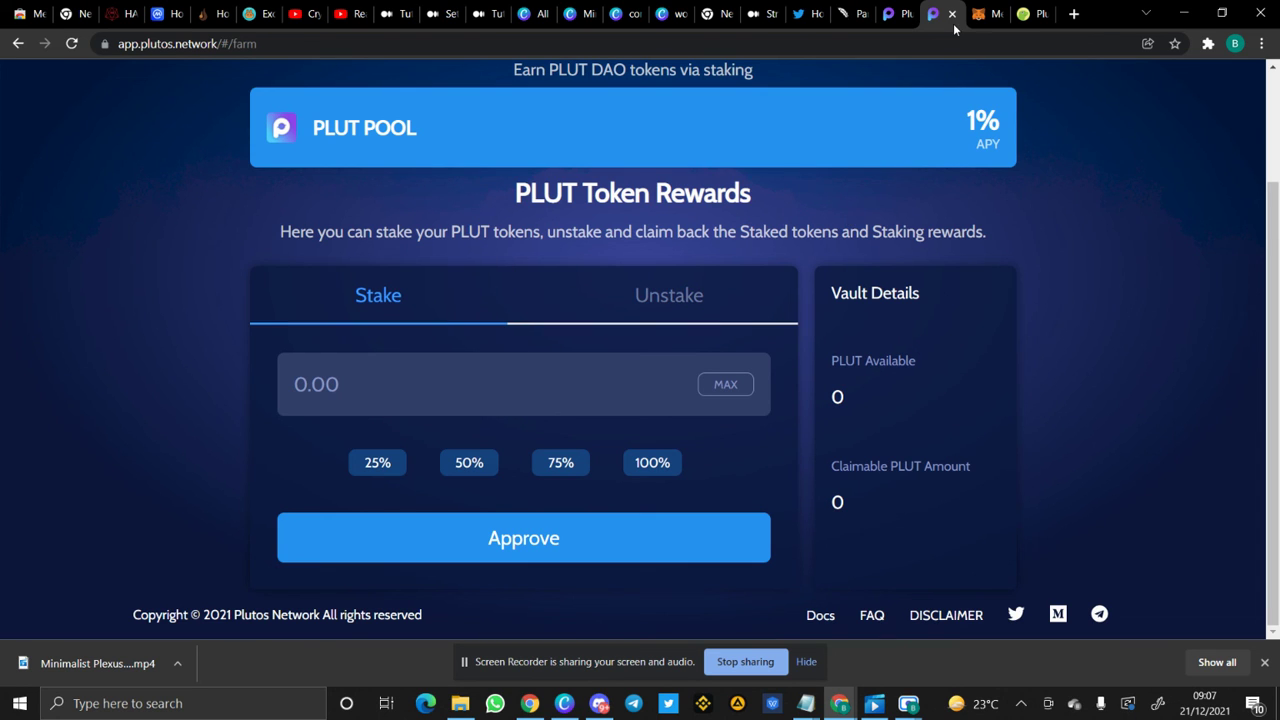
{"action": "left_click", "coordinate": [995, 16]}
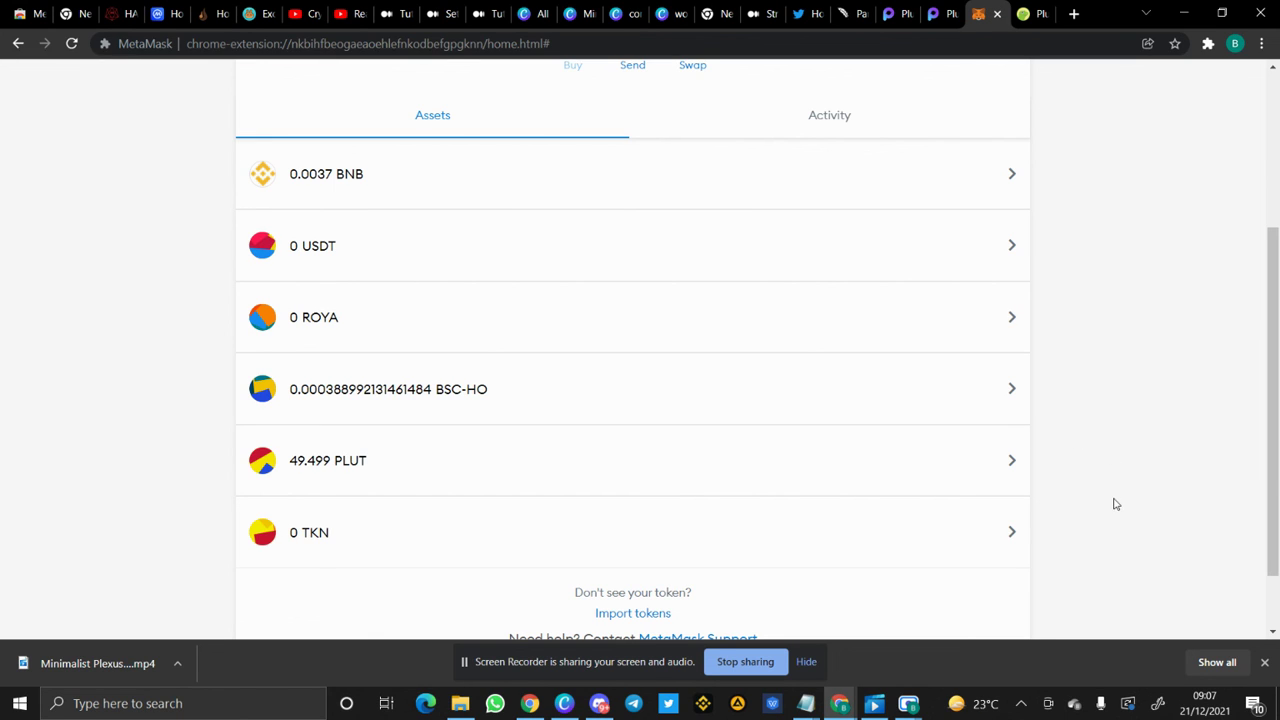
{"action": "left_click", "coordinate": [1083, 336]}
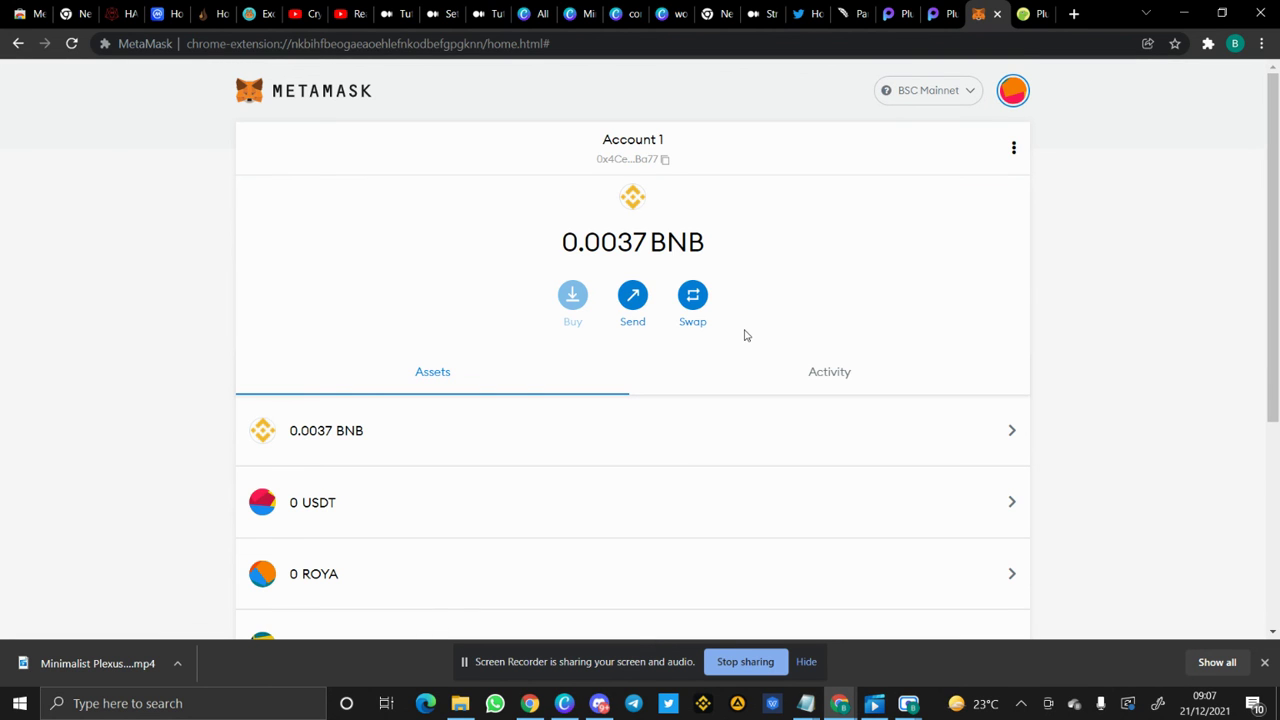
{"action": "scroll", "coordinate": [745, 336], "scroll_direction": "down", "scroll_amount": 1}
{"action": "scroll", "coordinate": [745, 336], "scroll_direction": "down", "scroll_amount": 3}
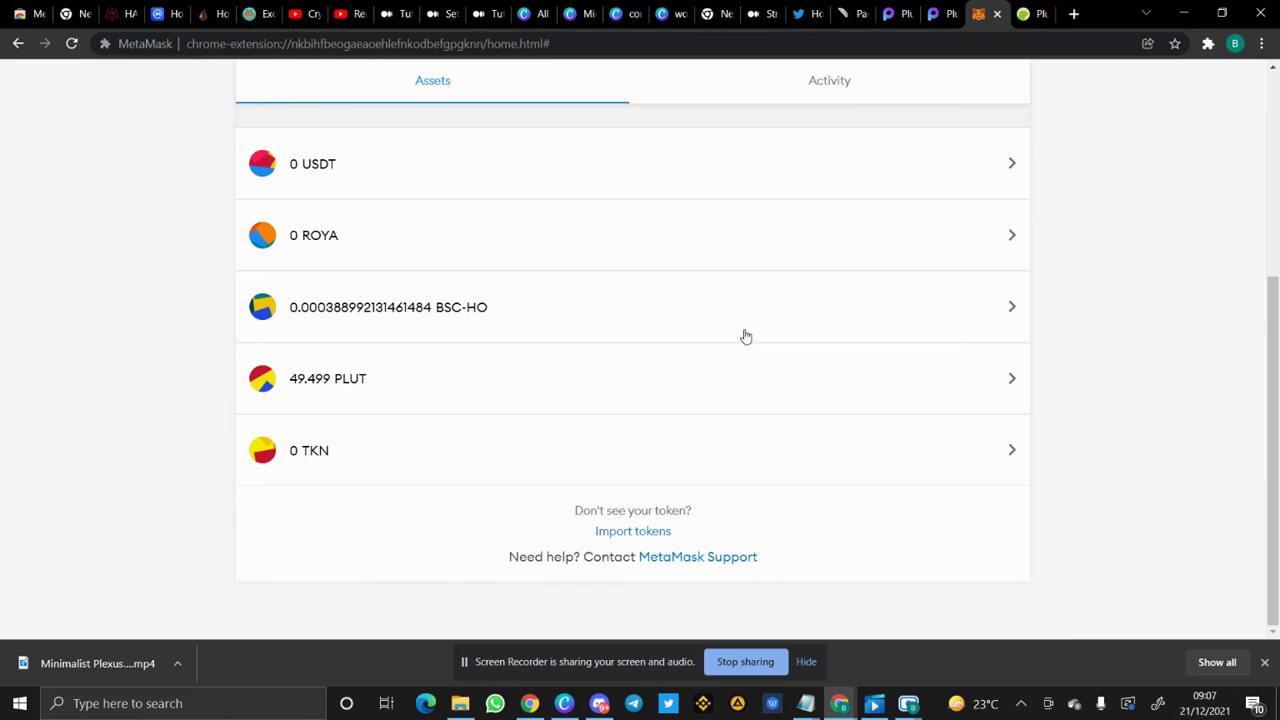
{"action": "scroll", "coordinate": [745, 336], "scroll_direction": "up", "scroll_amount": 1}
{"action": "scroll", "coordinate": [745, 336], "scroll_direction": "up", "scroll_amount": 1}
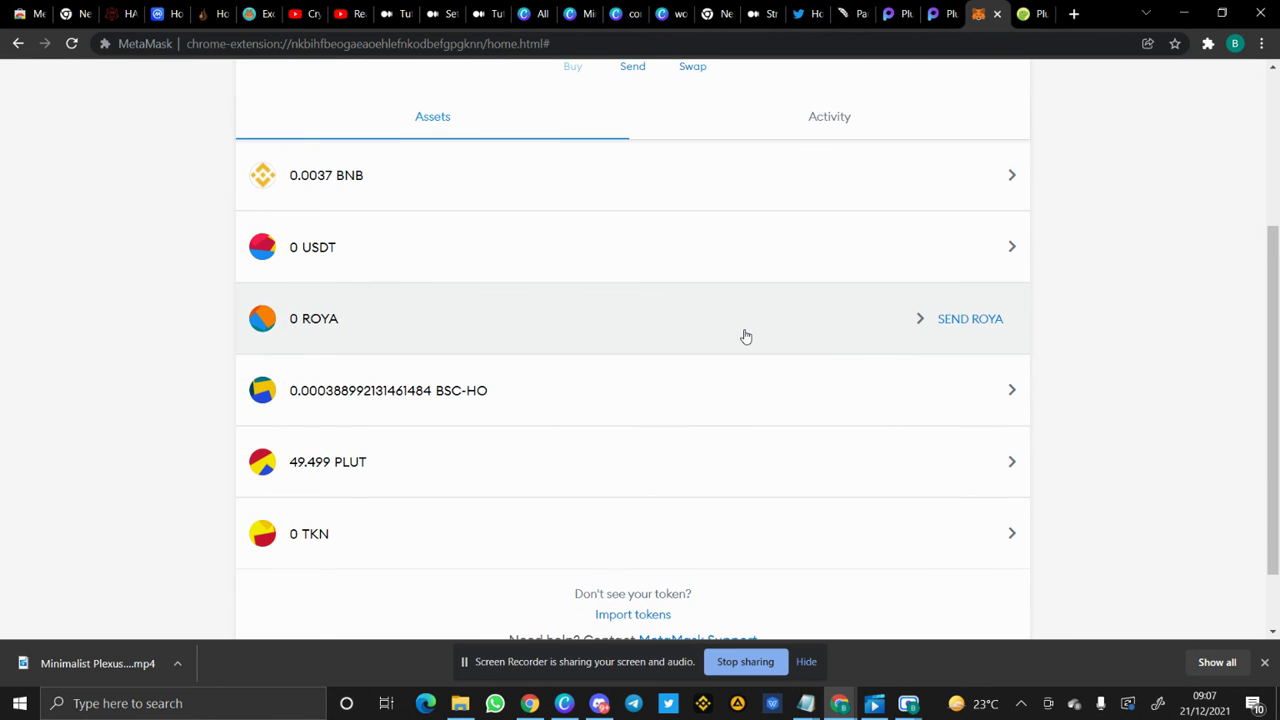
{"action": "scroll", "coordinate": [745, 336], "scroll_direction": "up", "scroll_amount": 3}
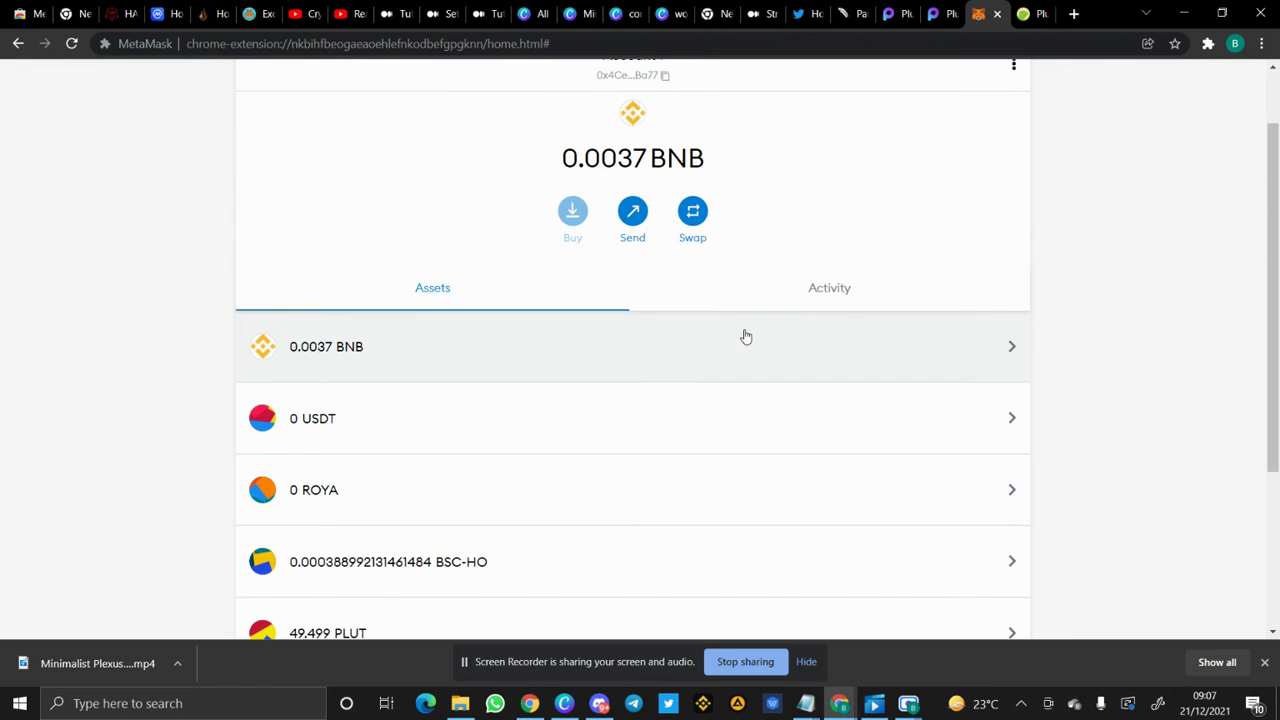
{"action": "scroll", "coordinate": [745, 336], "scroll_direction": "down", "scroll_amount": 1}
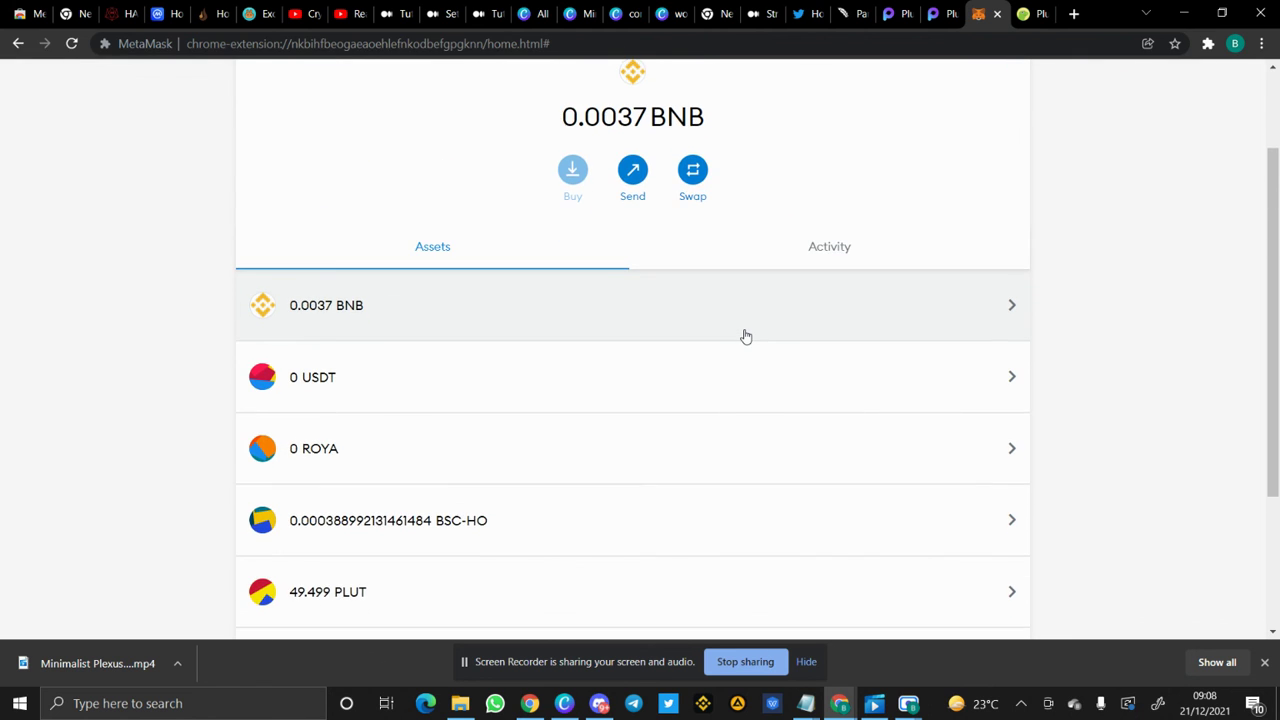
Go back to the top of the Active Farm PLUT Pool page, stake amount 0.00
{"action": "left_click", "coordinate": [940, 14]}
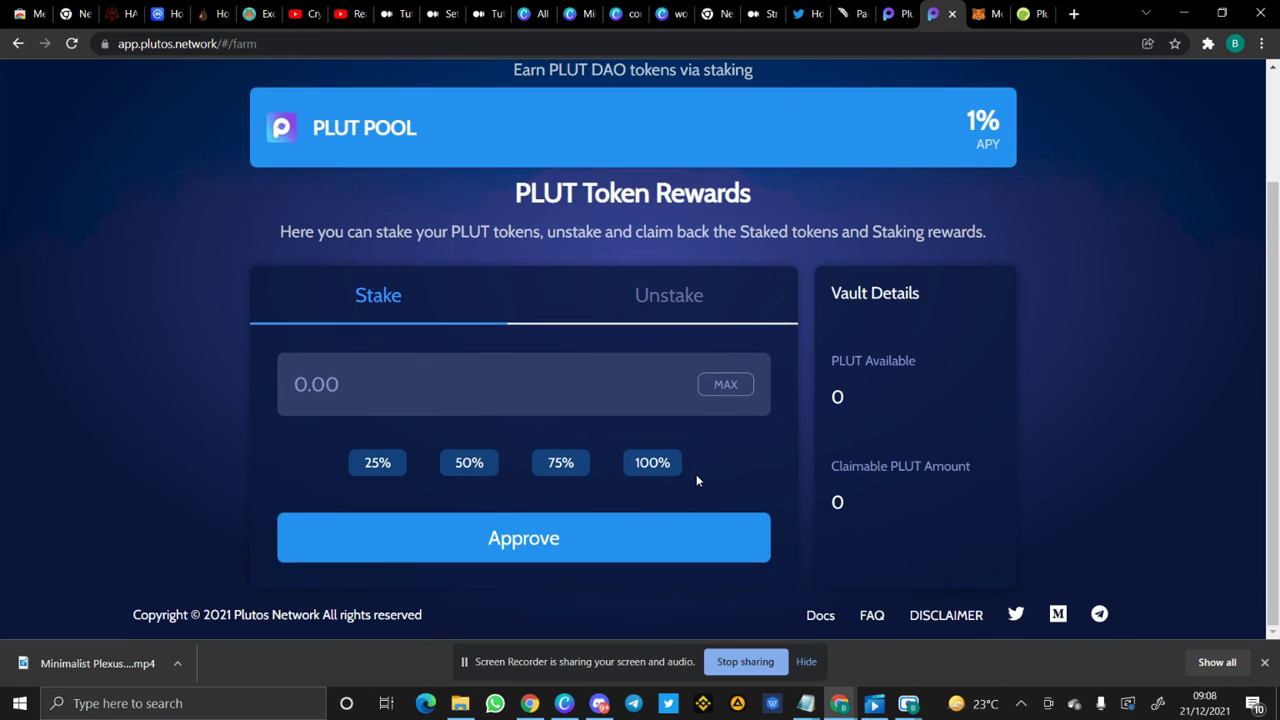
{"action": "scroll", "coordinate": [697, 481], "scroll_direction": "up", "scroll_amount": 2}
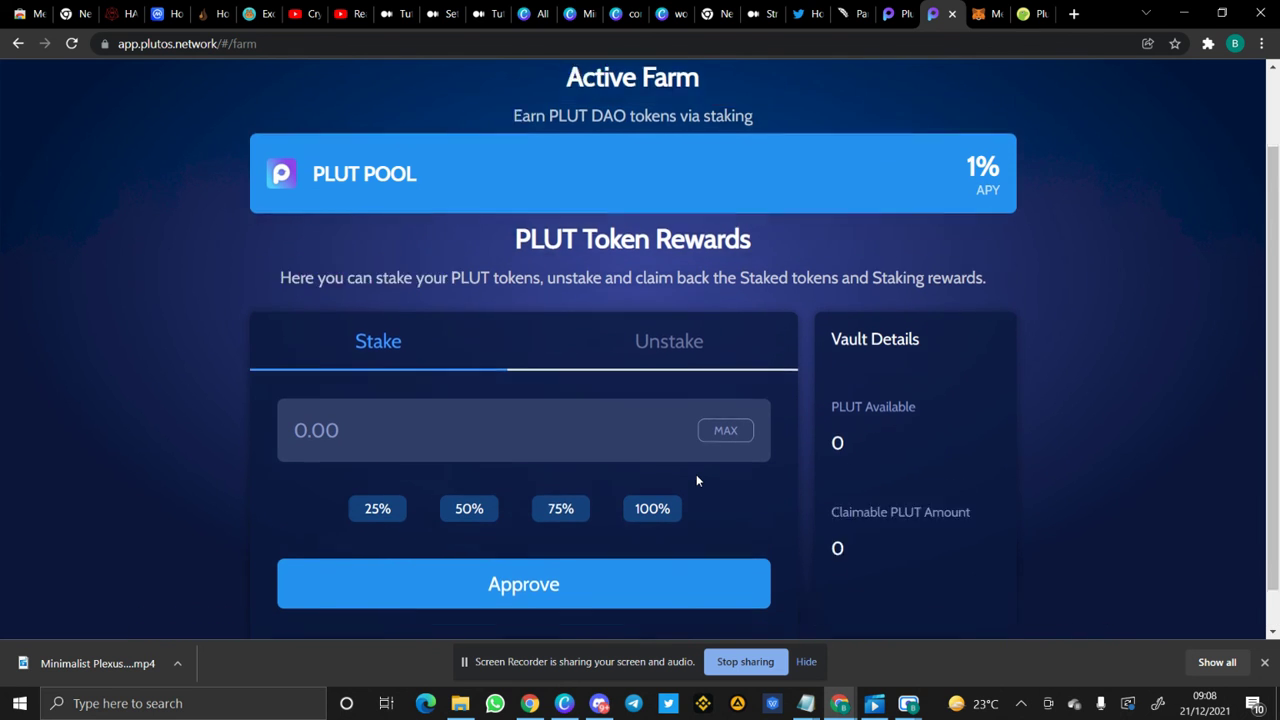